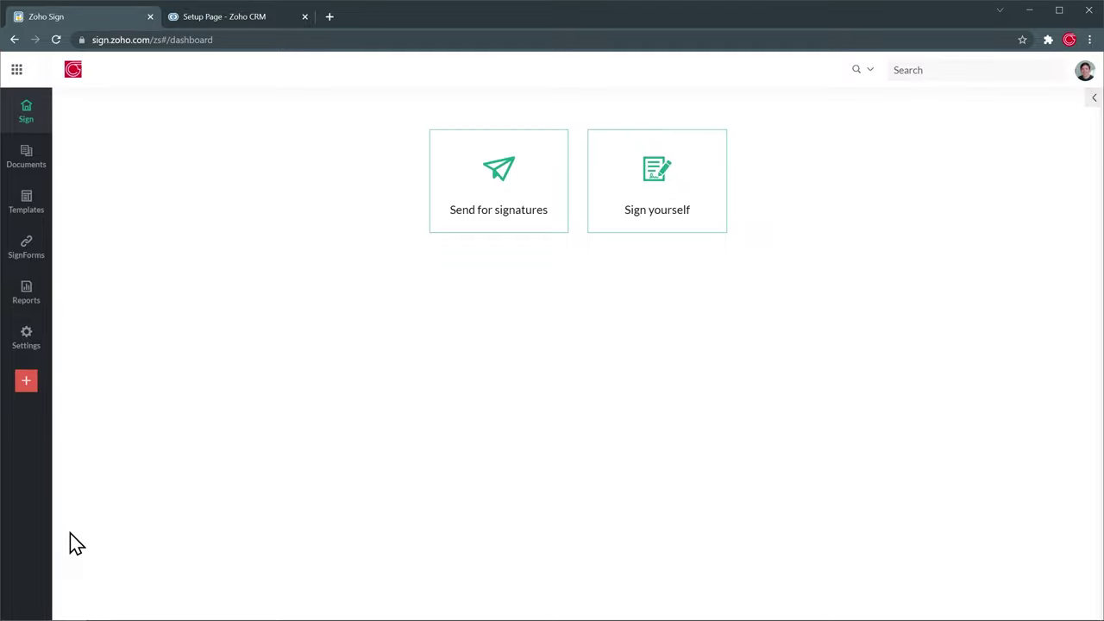
- Start a new signing template and import the Test agreement file from Zoho WorkDrive as its document
click(34, 207)
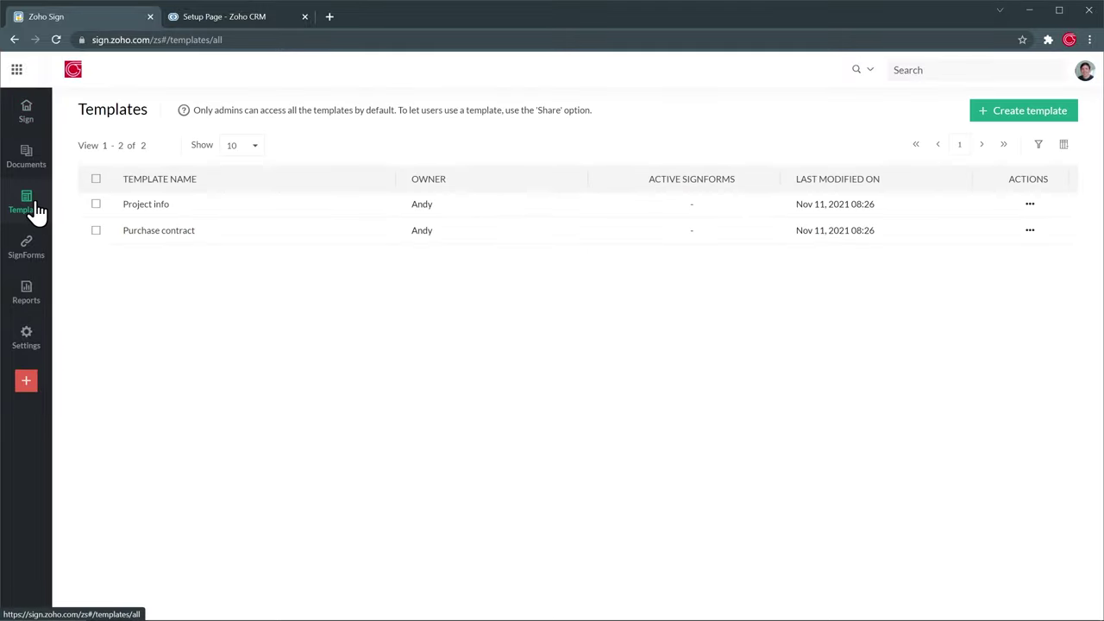
click(996, 114)
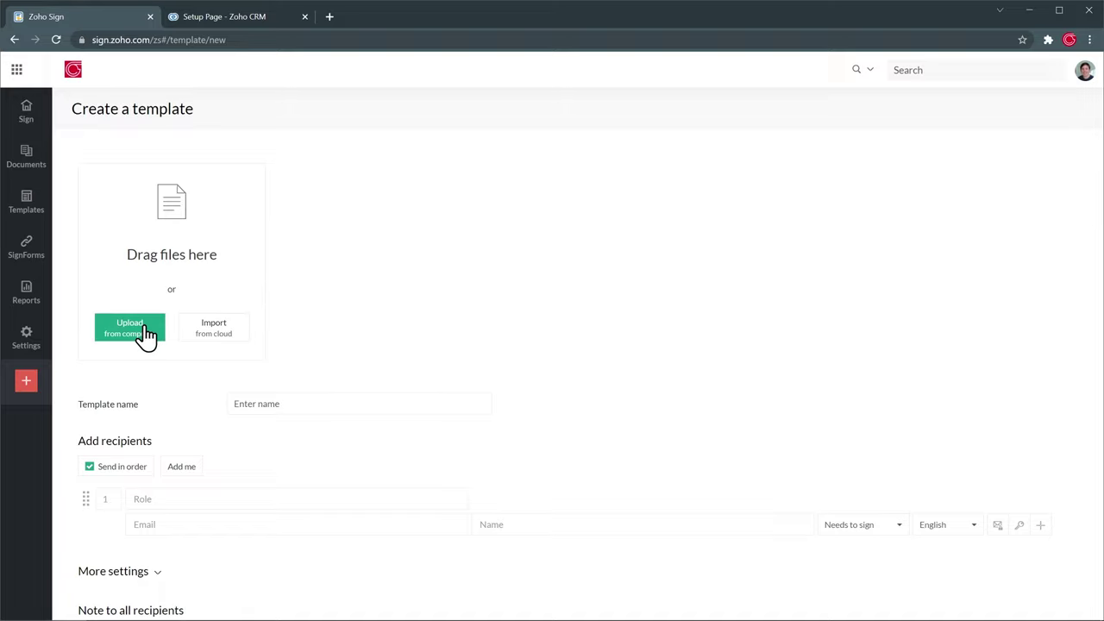
click(208, 331)
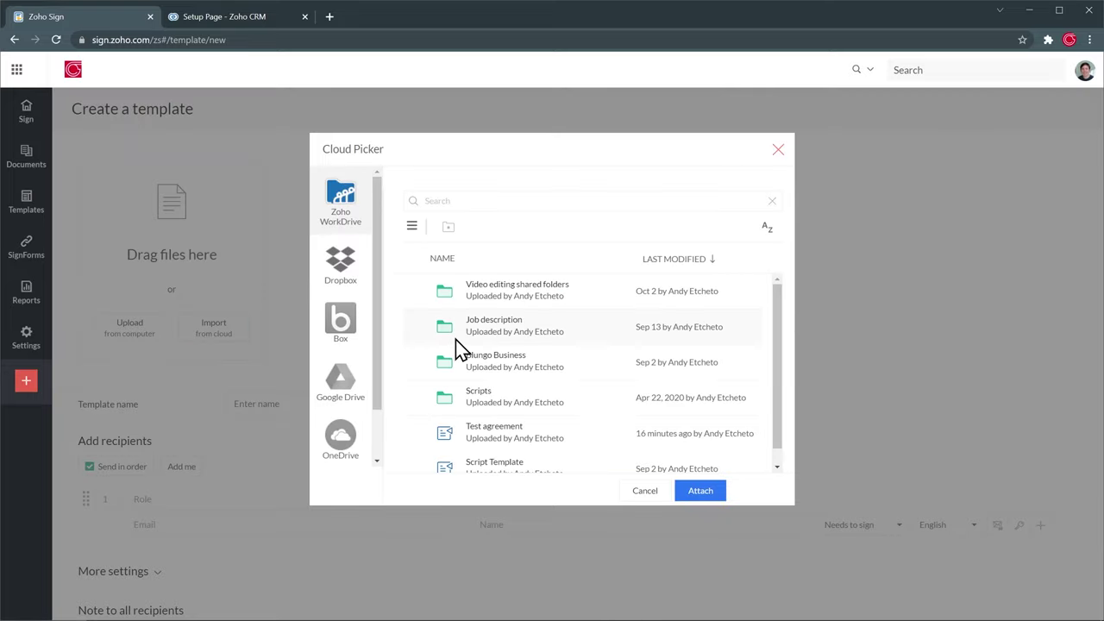
scroll(456, 345, down, 1)
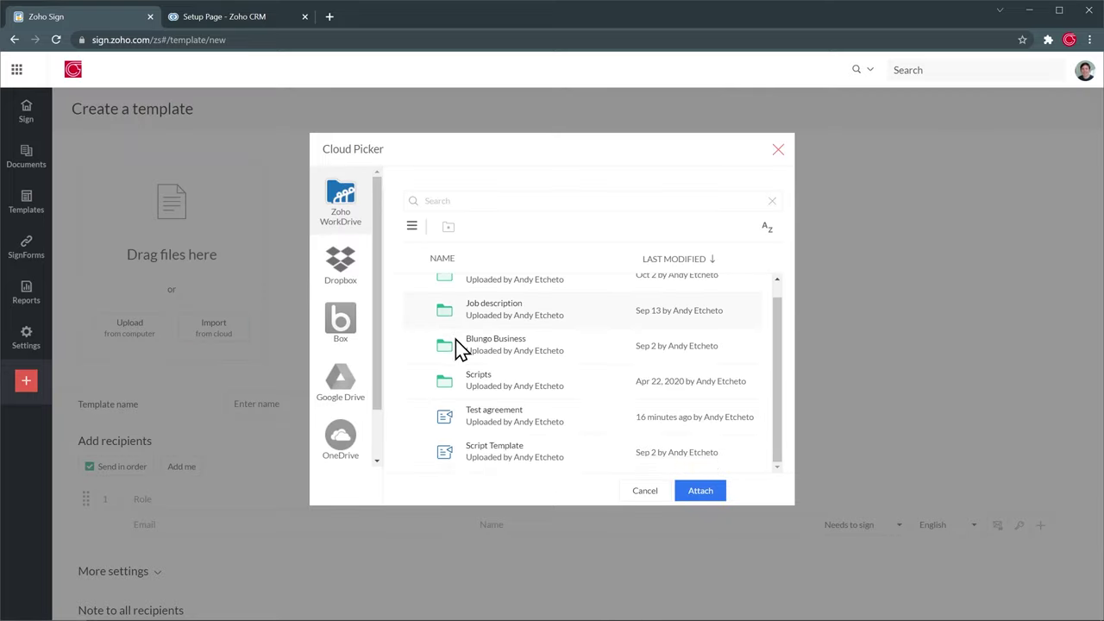
click(476, 410)
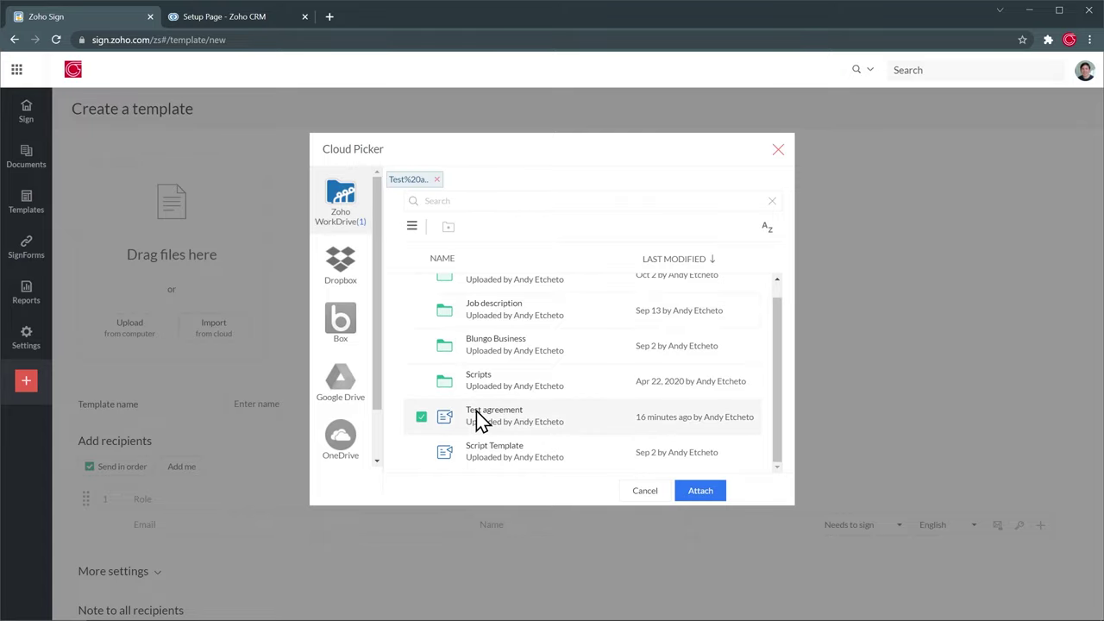
click(700, 491)
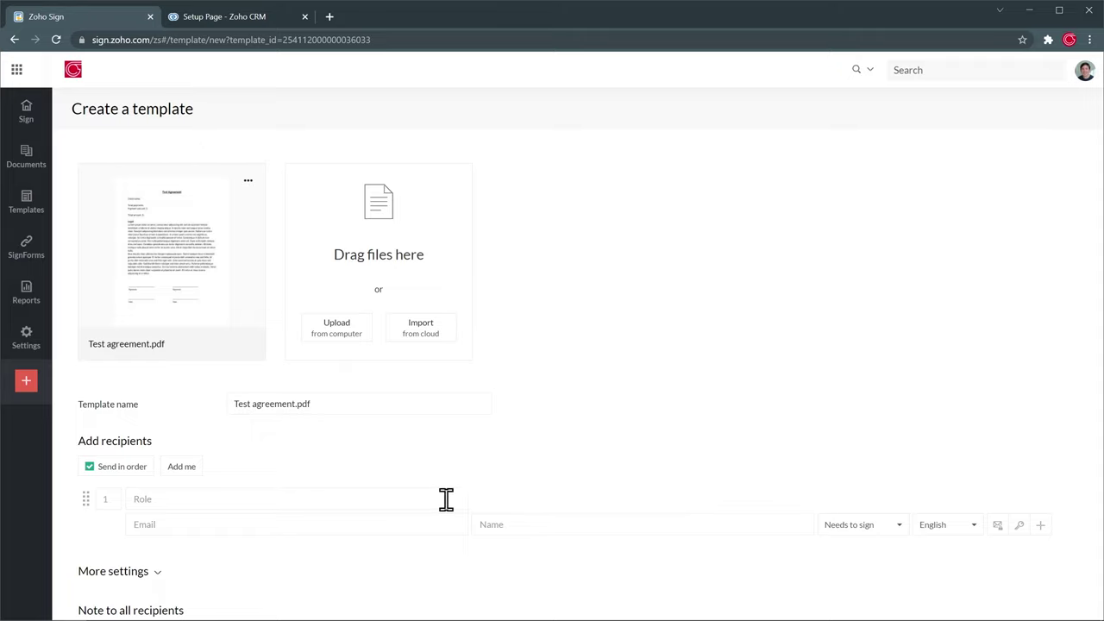
- Set the first recipient's role to Client and add yourself as the second recipient with your first name as the role
click(364, 500)
text(Client)
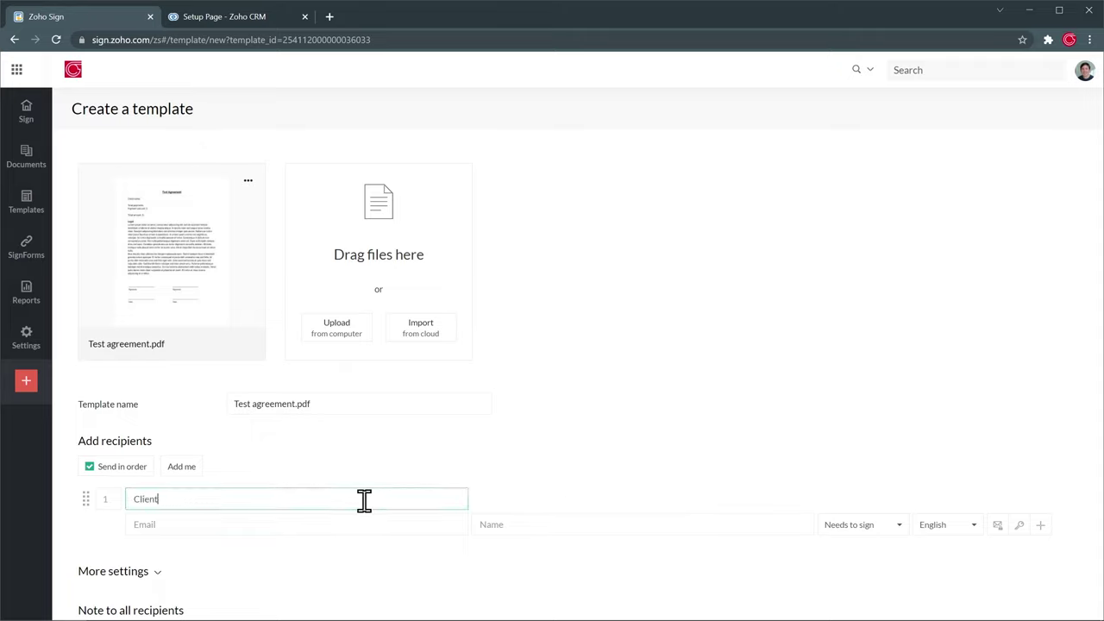
click(1041, 526)
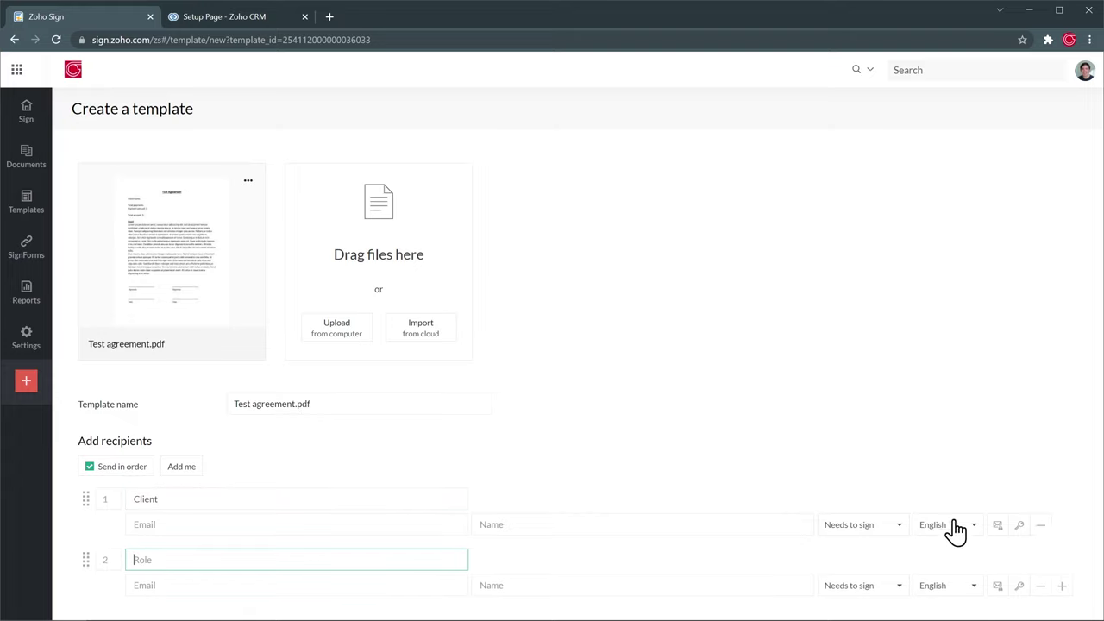
click(193, 474)
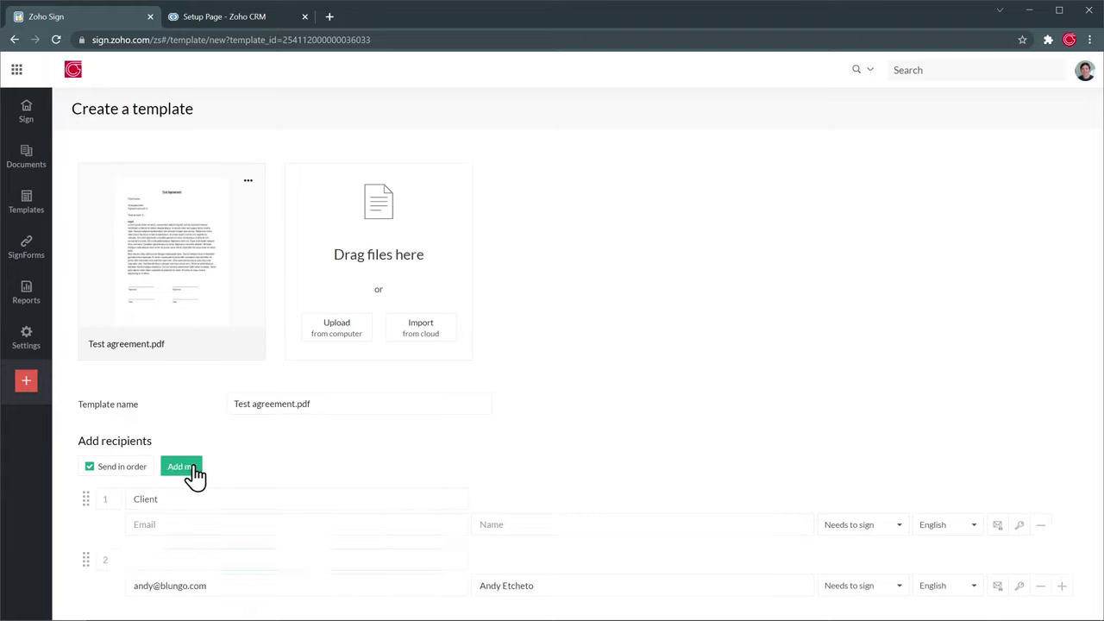
click(189, 560)
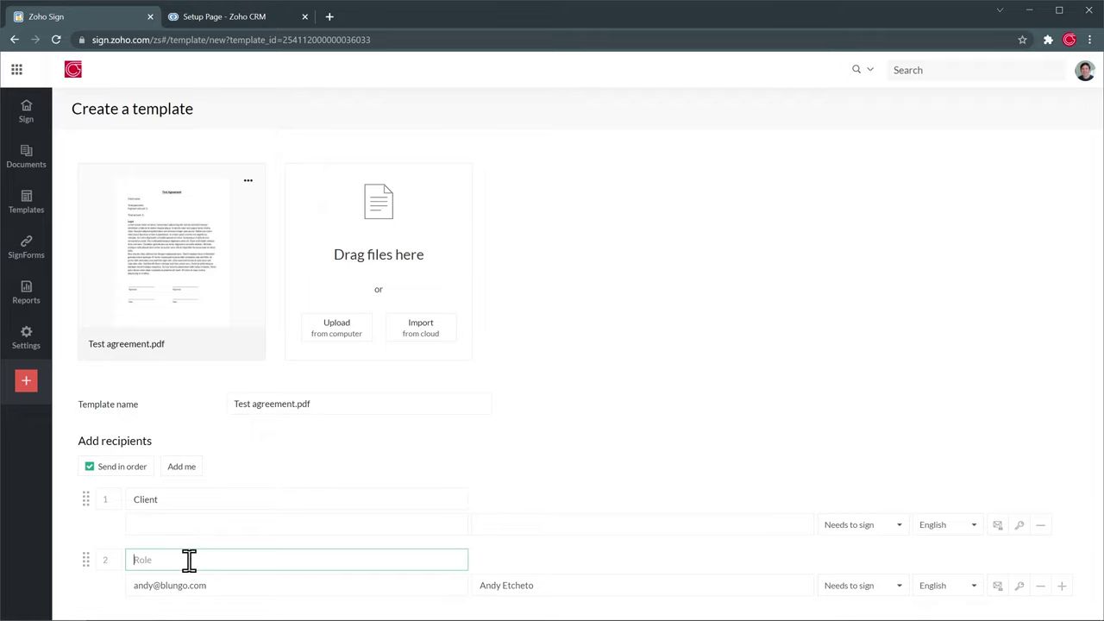
text(Andy)
- Enter the note "Please sign this agreement." for all recipients and continue to the document's field editor
scroll(189, 560, down, 3)
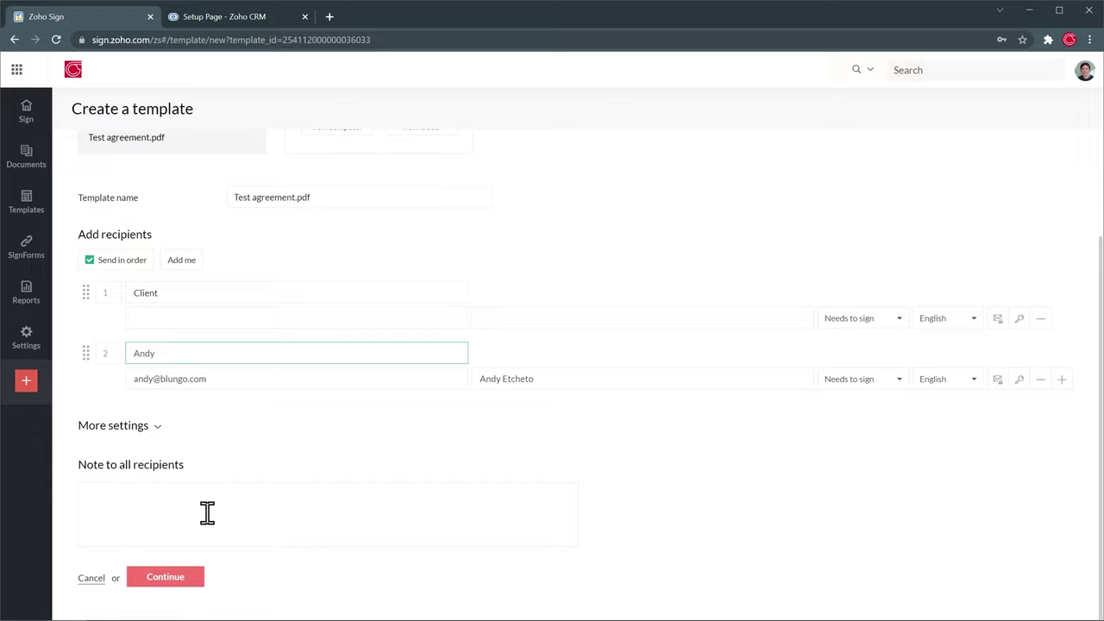
click(207, 512)
text(Please sign this agreement.)
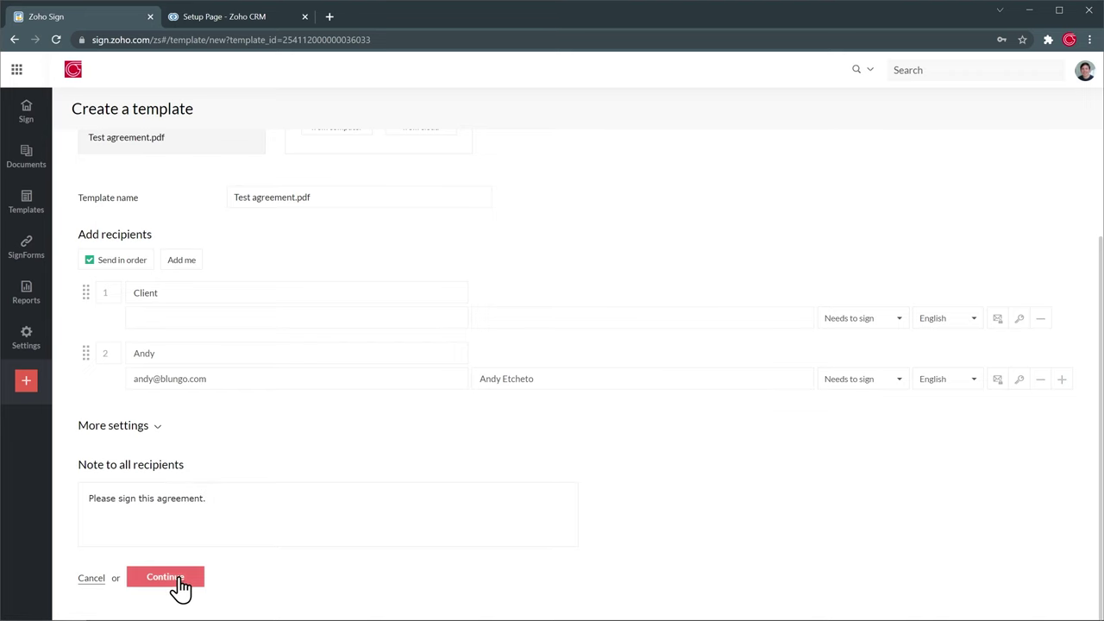
click(177, 578)
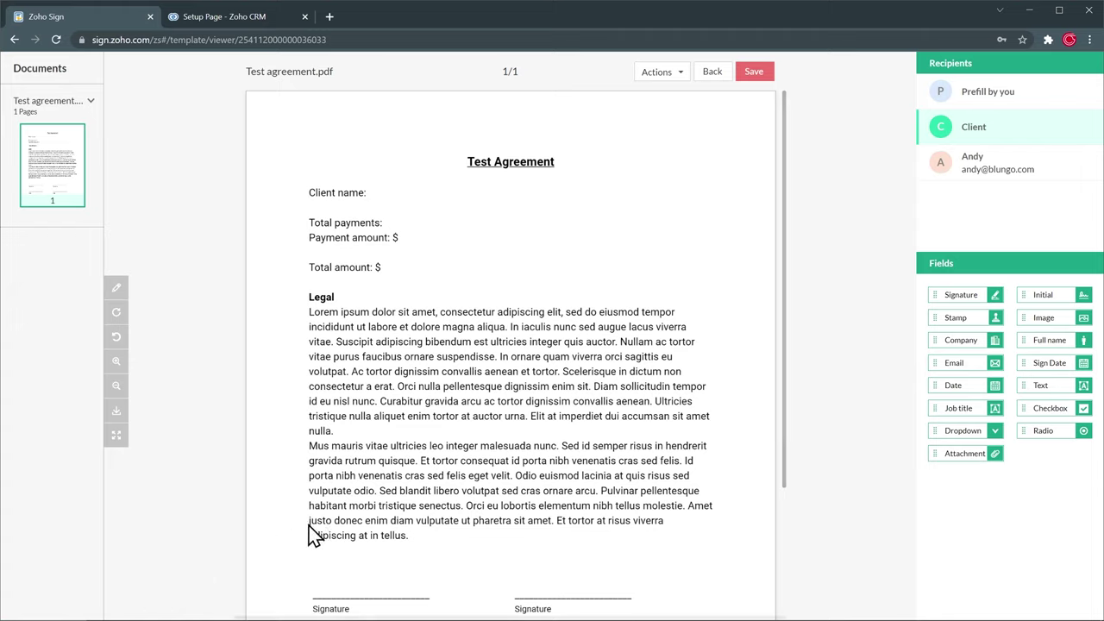
- Add prefill-by-you fields: a Full name field beside "Client name" and a text field labelled "total payments" beside "Total payments"
click(977, 102)
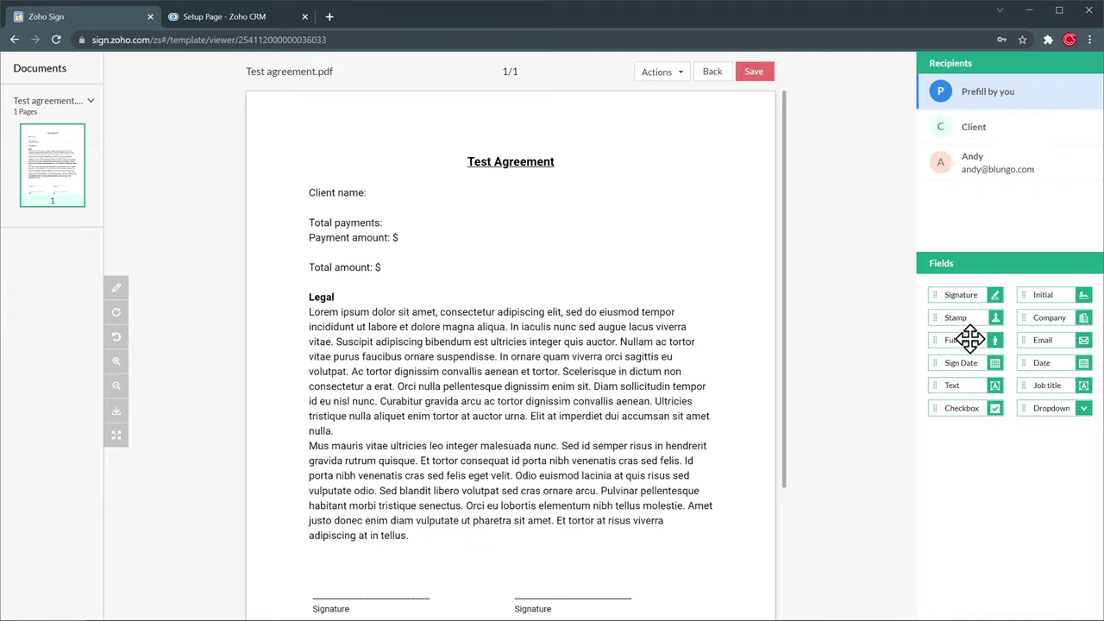
drag(968, 337, 416, 190)
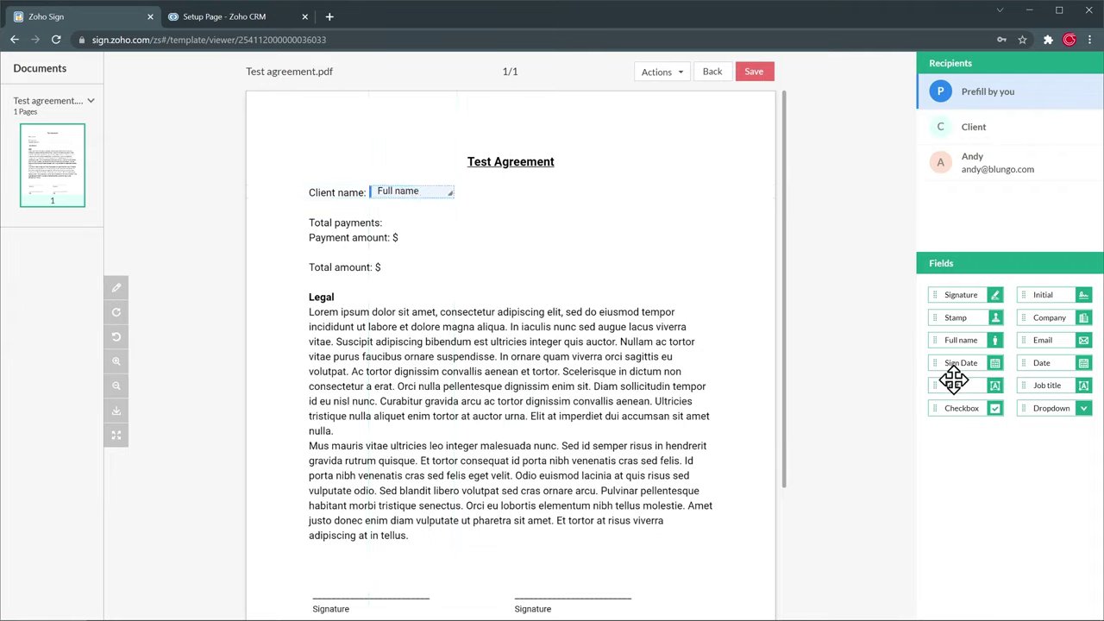
drag(948, 380, 421, 222)
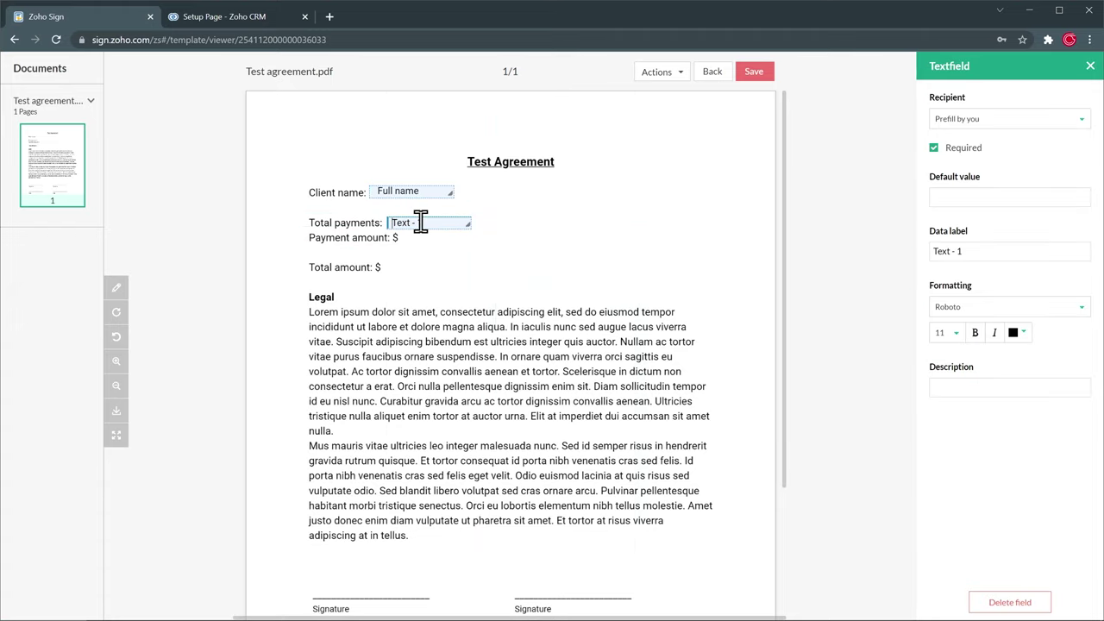
drag(964, 252, 929, 259)
text(total payments)
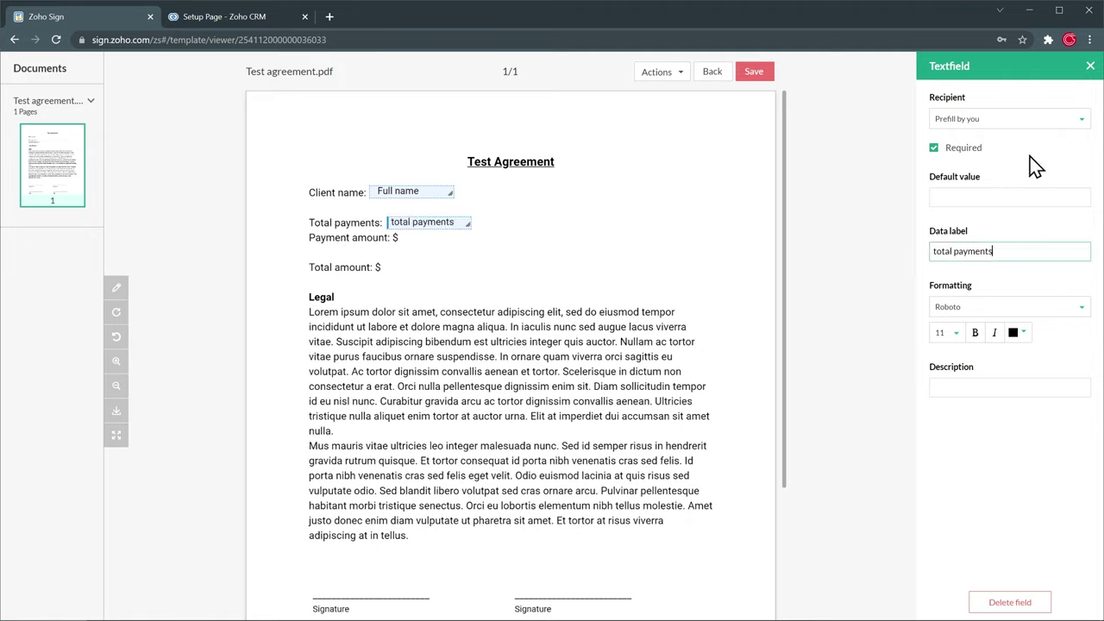
click(1091, 68)
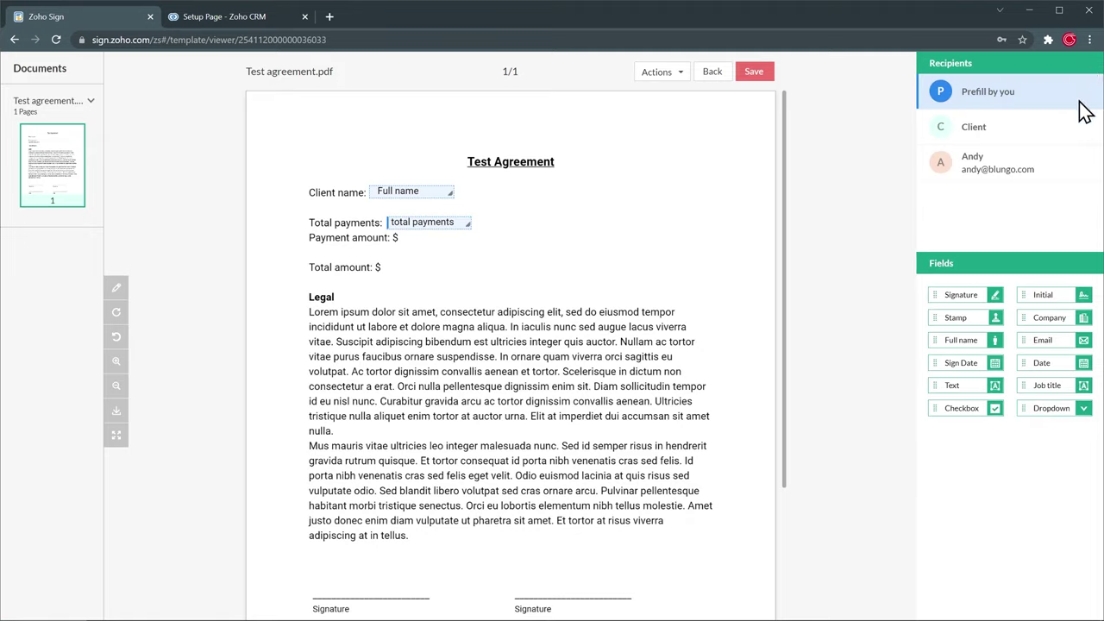
- Add a prefill text field beside "Payment amount: $" and set its data label to "payment amount"
drag(953, 362, 433, 237)
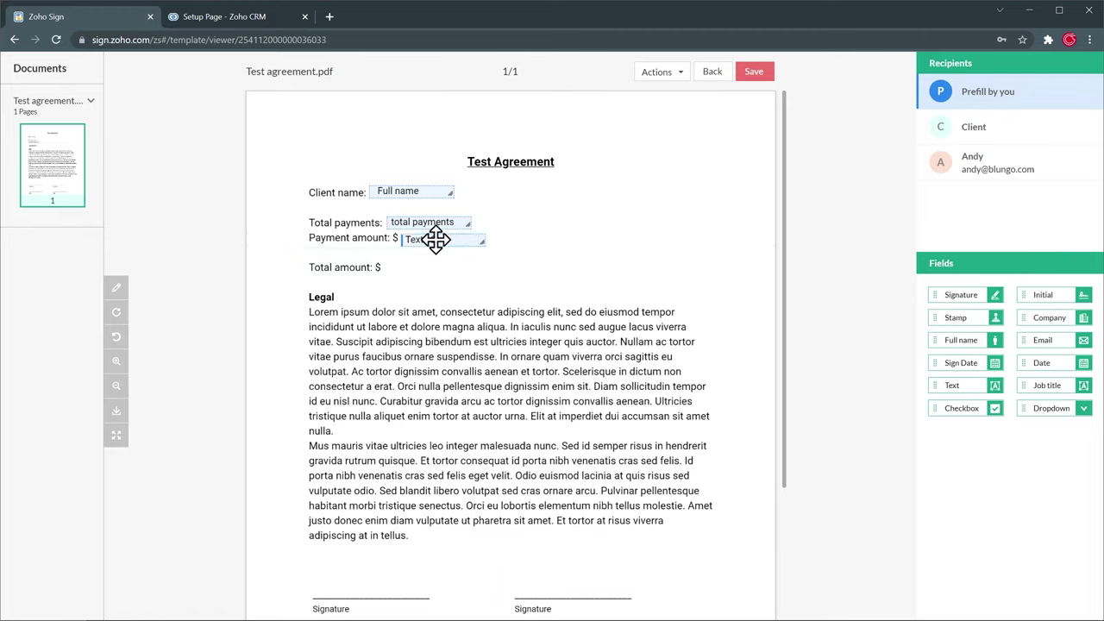
triple_click(949, 247)
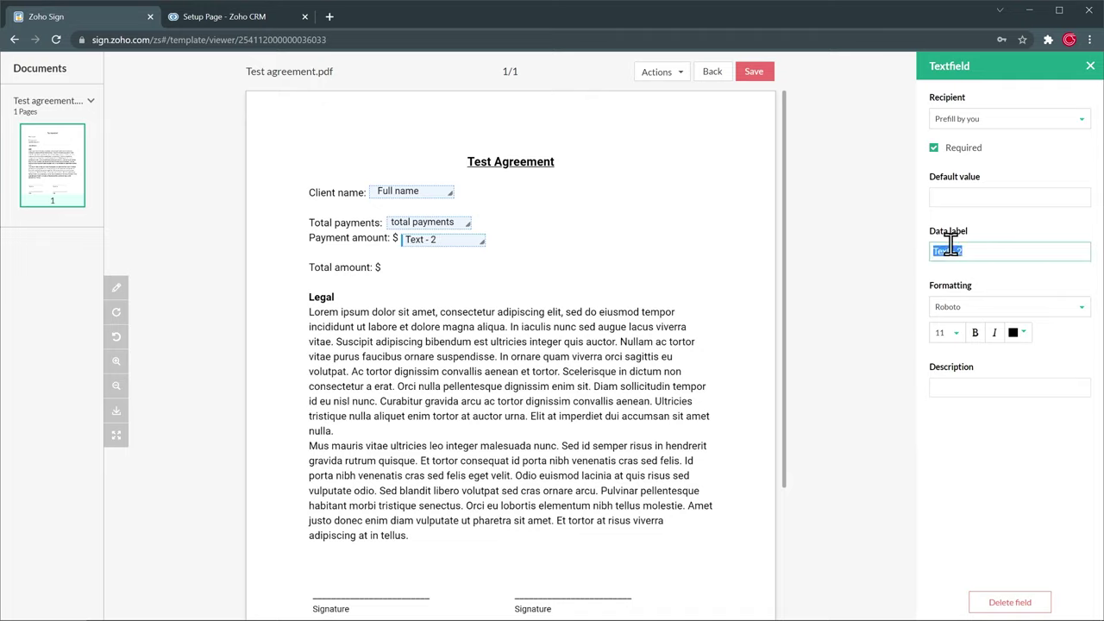
text(payment amount)
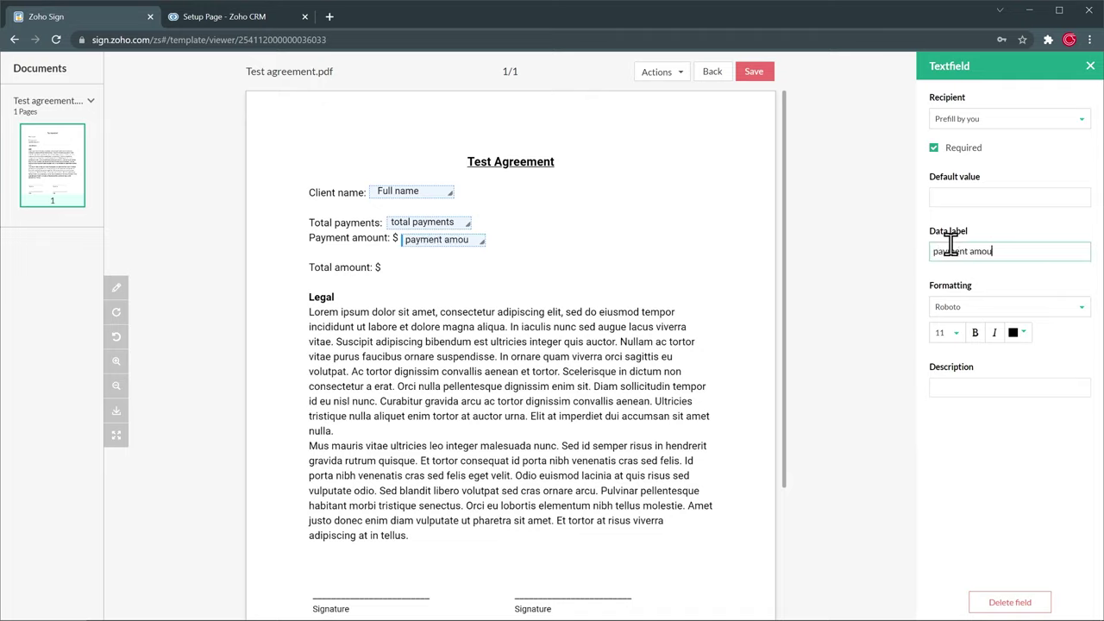
click(1090, 67)
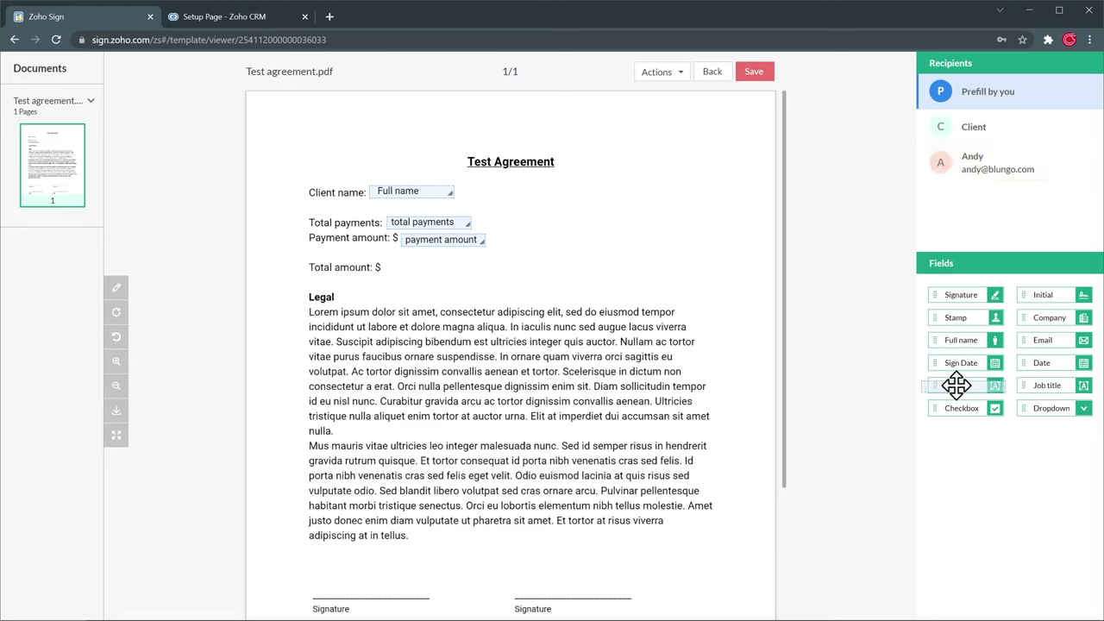
- Add a prefill text field beside "Total amount: $" and set its data label to "total amount"
drag(956, 385, 423, 269)
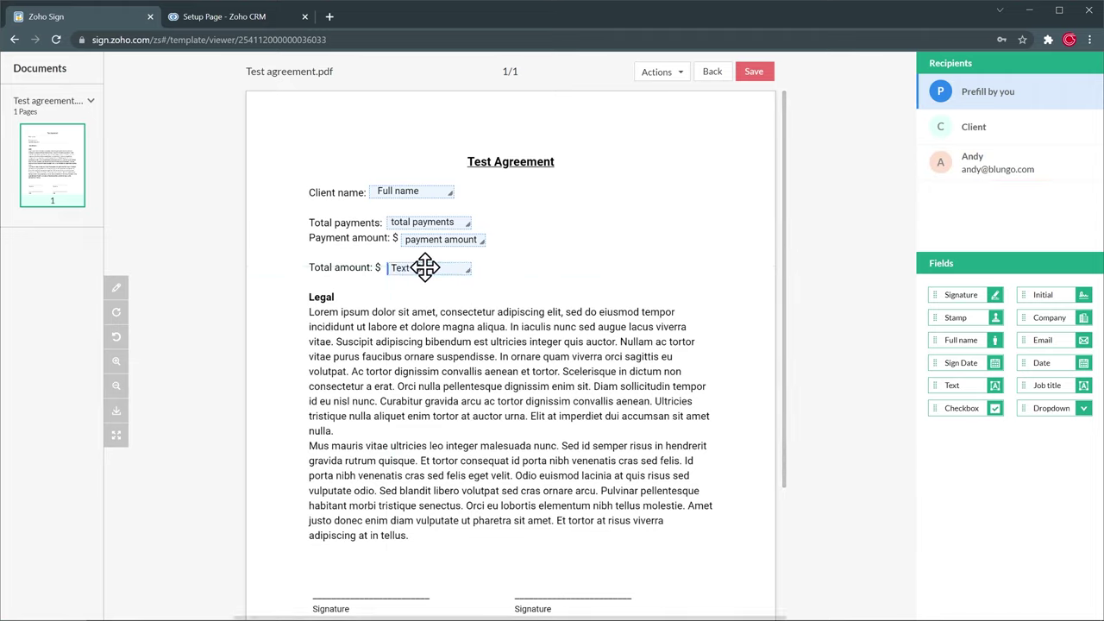
triple_click(948, 251)
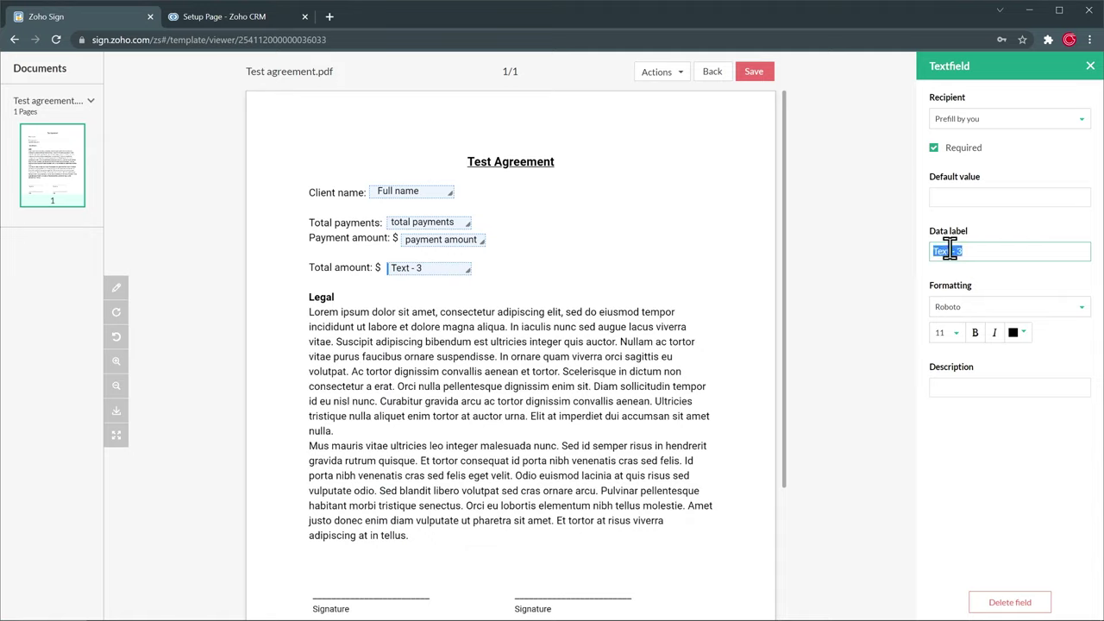
text(total amount)
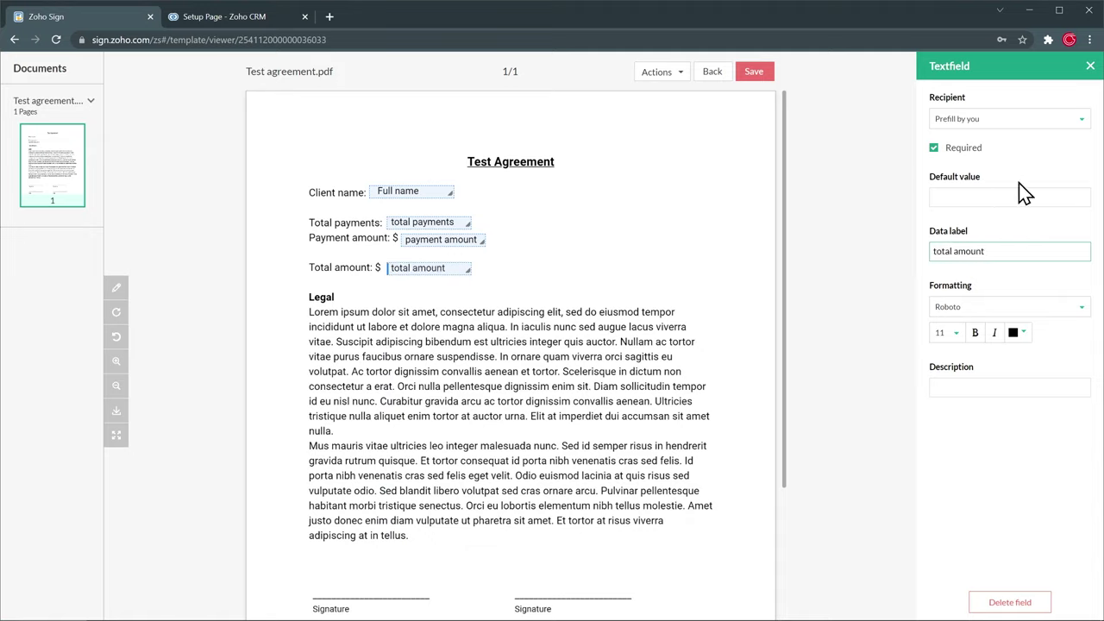
click(1090, 65)
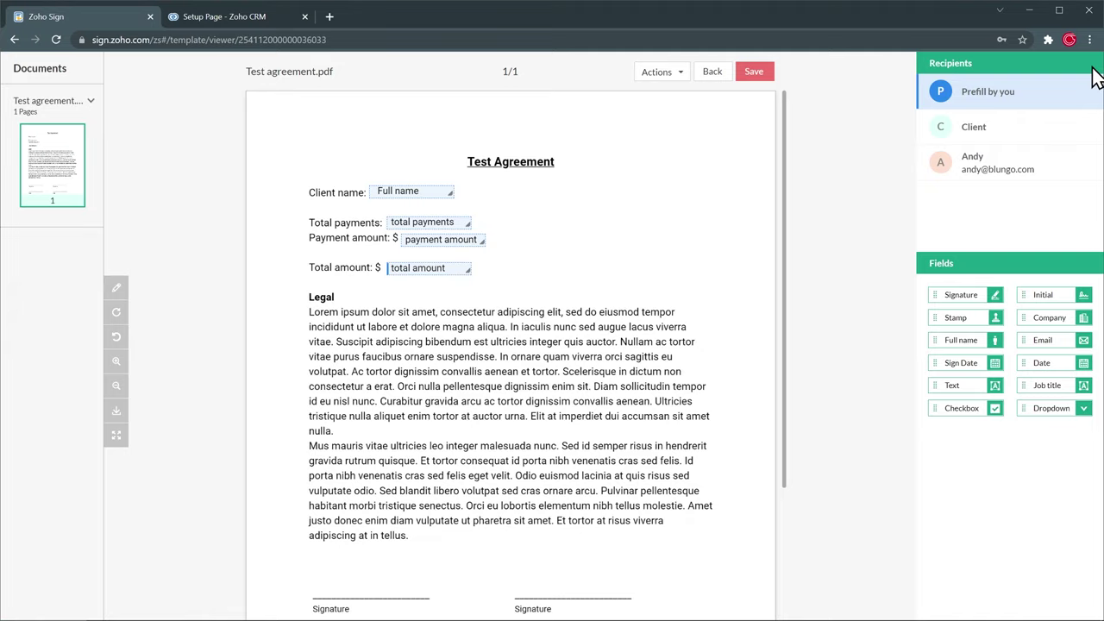
- Place the Client recipient's Signature and Sign Date fields on the first column's signature and date lines
click(1022, 133)
scroll(727, 333, down, 2)
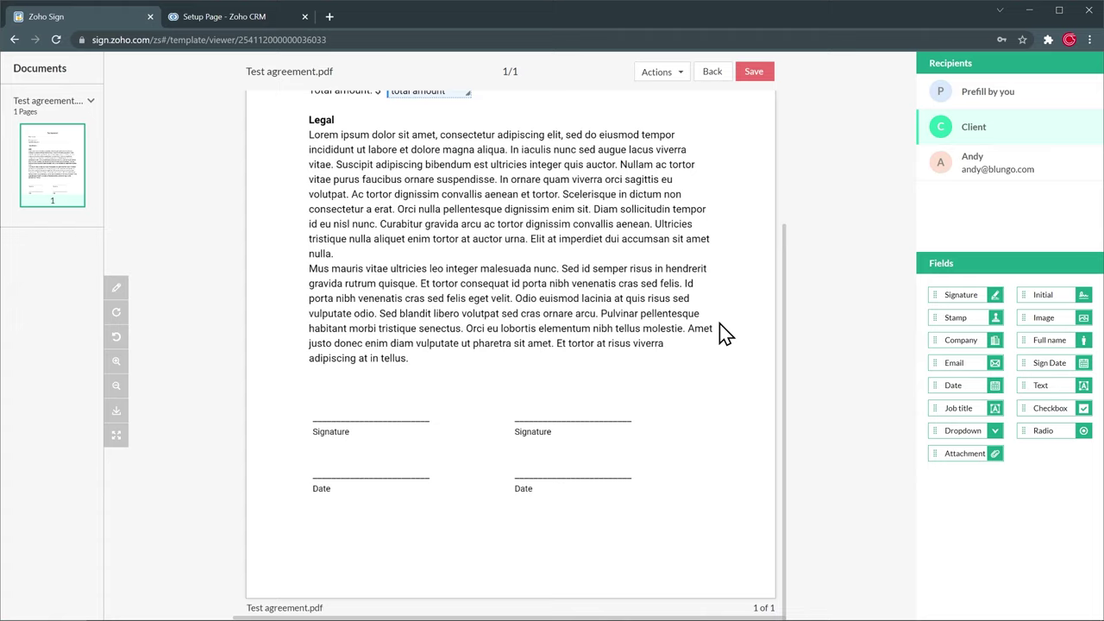
mouse_move(948, 294)
mouse_down()
mouse_move(441, 362)
mouse_move(333, 411)
mouse_move(381, 406)
mouse_move(381, 392)
mouse_up()
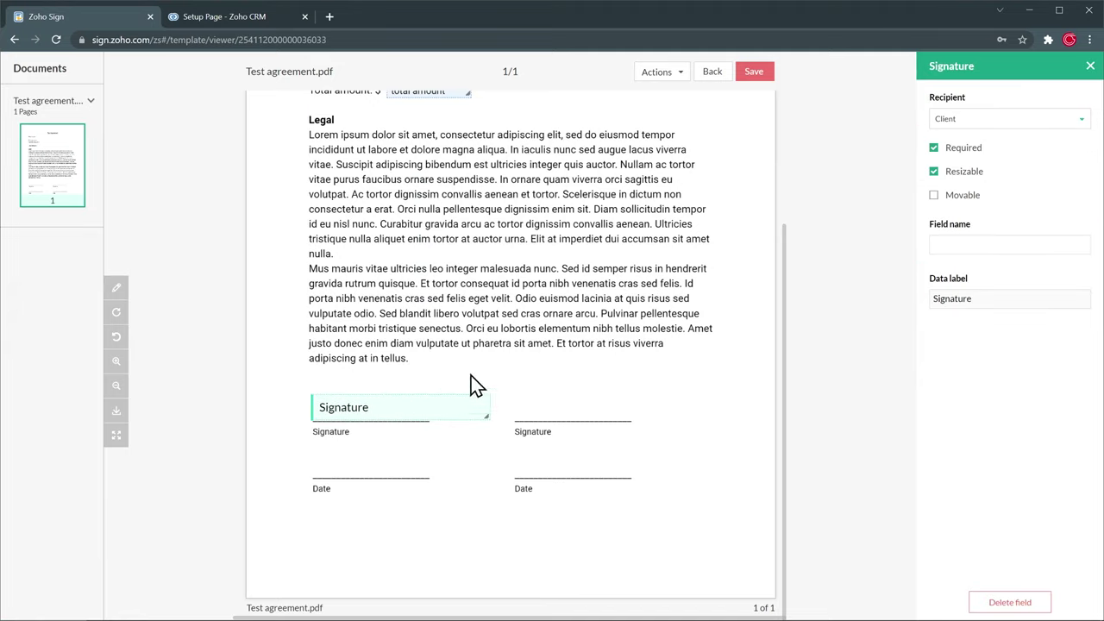
click(1090, 66)
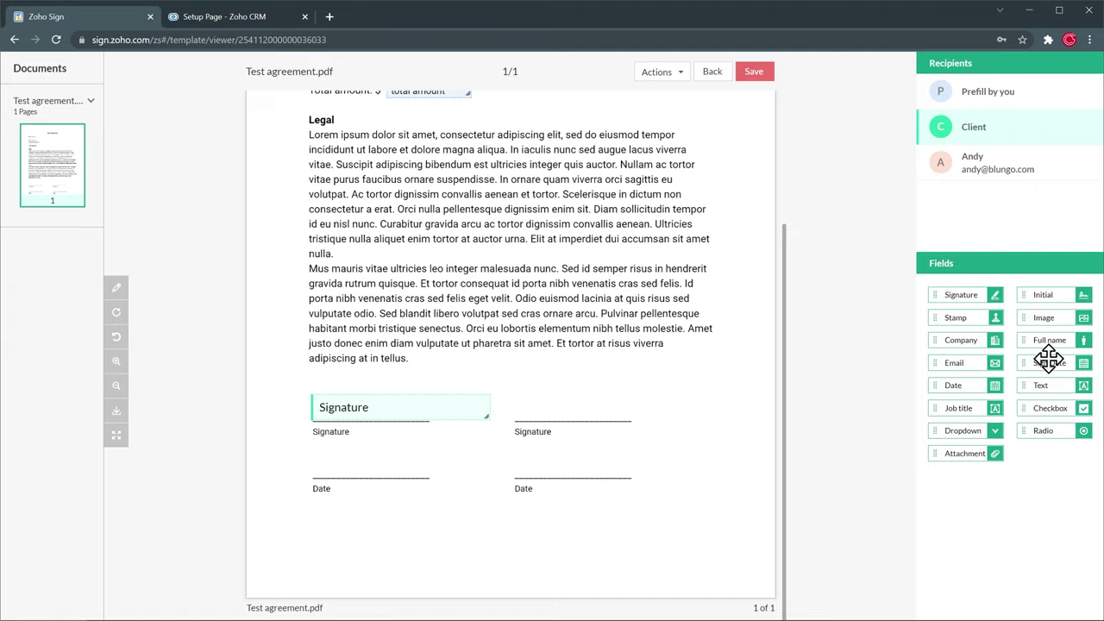
drag(1048, 359, 348, 469)
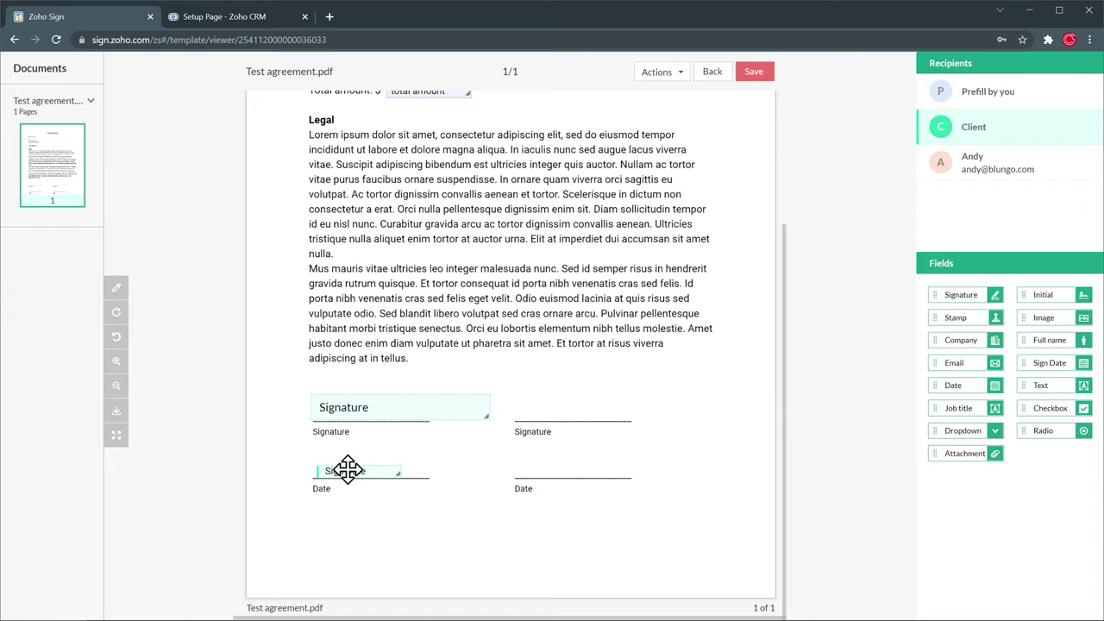
- Place the second recipient's Signature and Sign Date fields on the second column's signature and date lines, and save the template
click(964, 174)
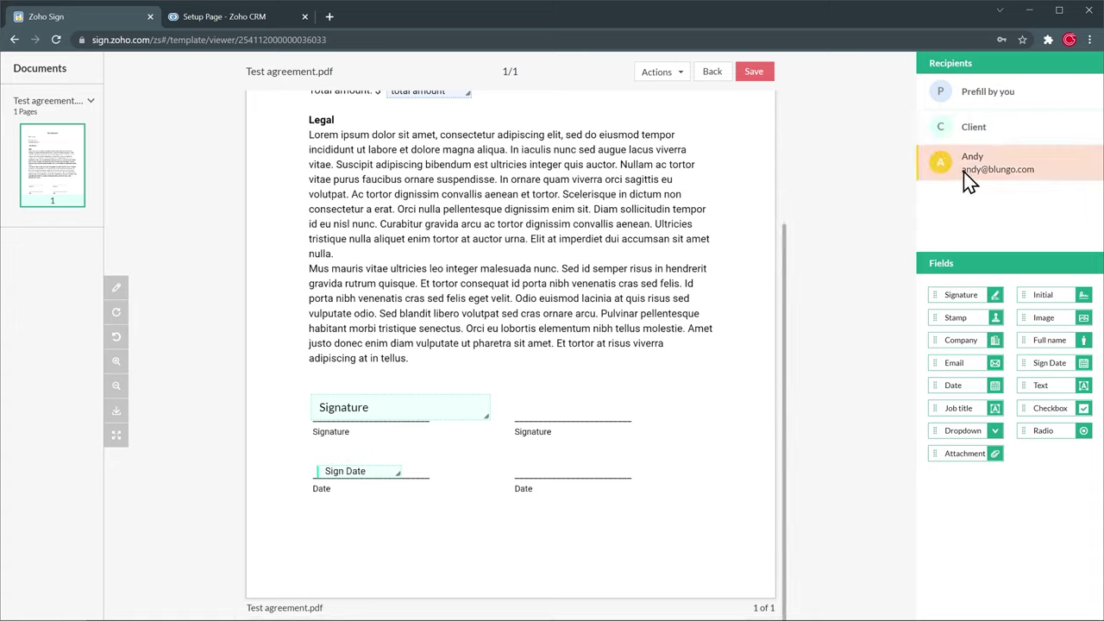
drag(961, 294, 546, 404)
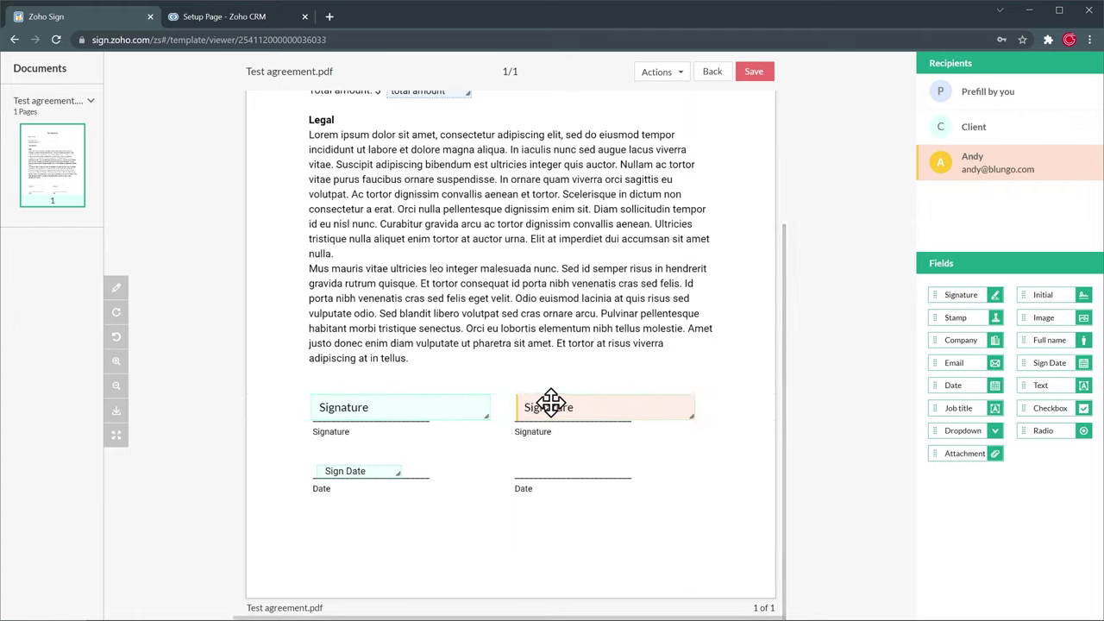
drag(1035, 362, 537, 473)
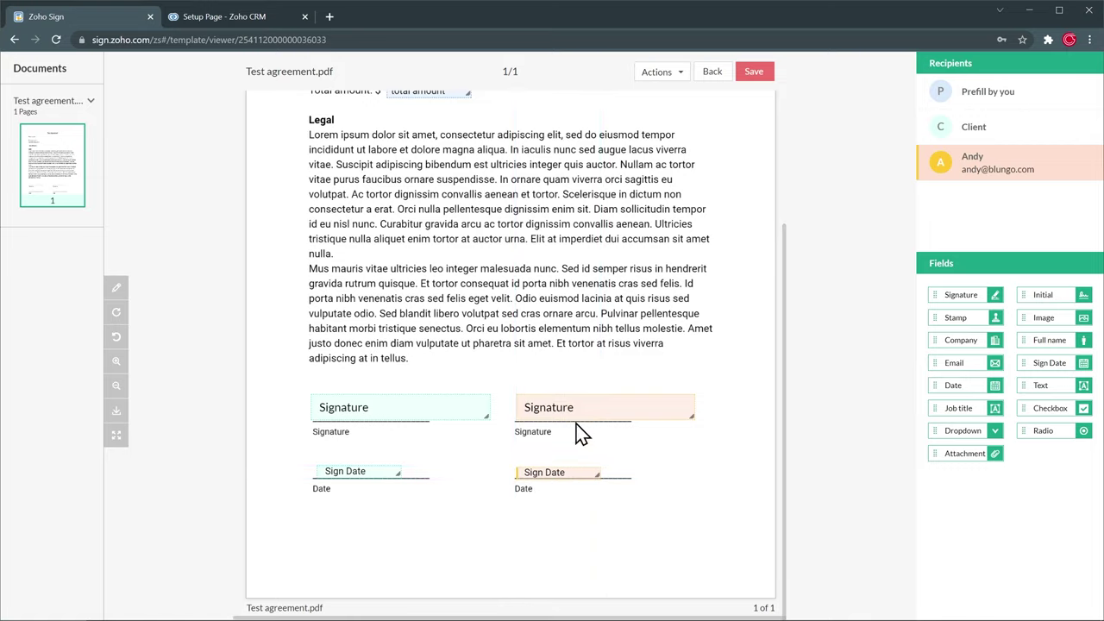
click(757, 74)
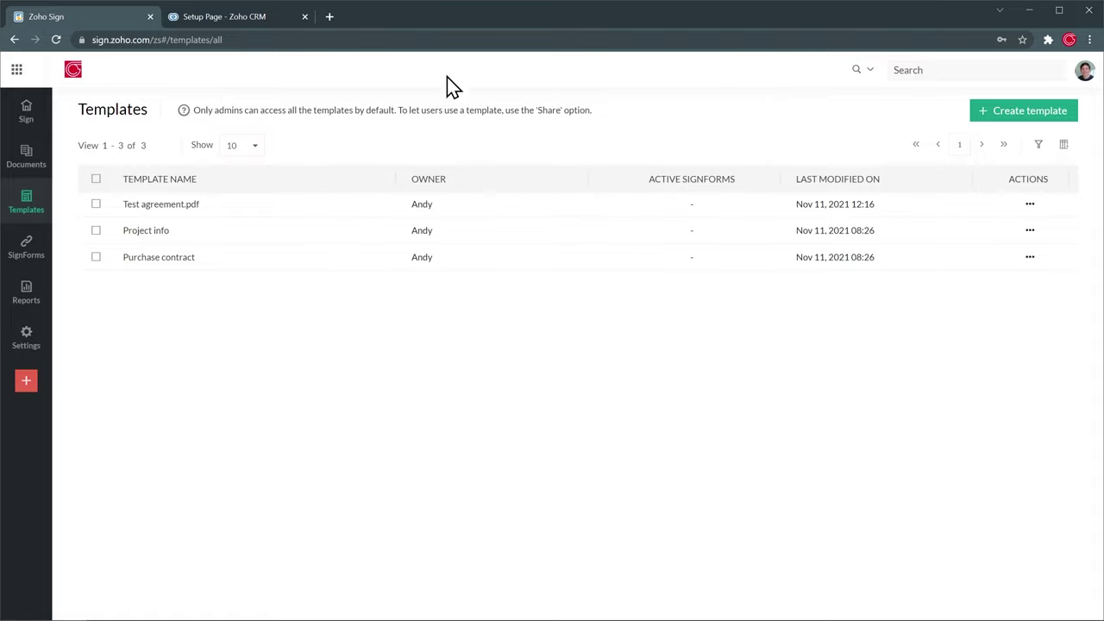
- Switch to the Zoho CRM setup page and open the "Zoho Sign for Zoho CRM" extension by searching the Marketplace for "zoho sign"
click(255, 20)
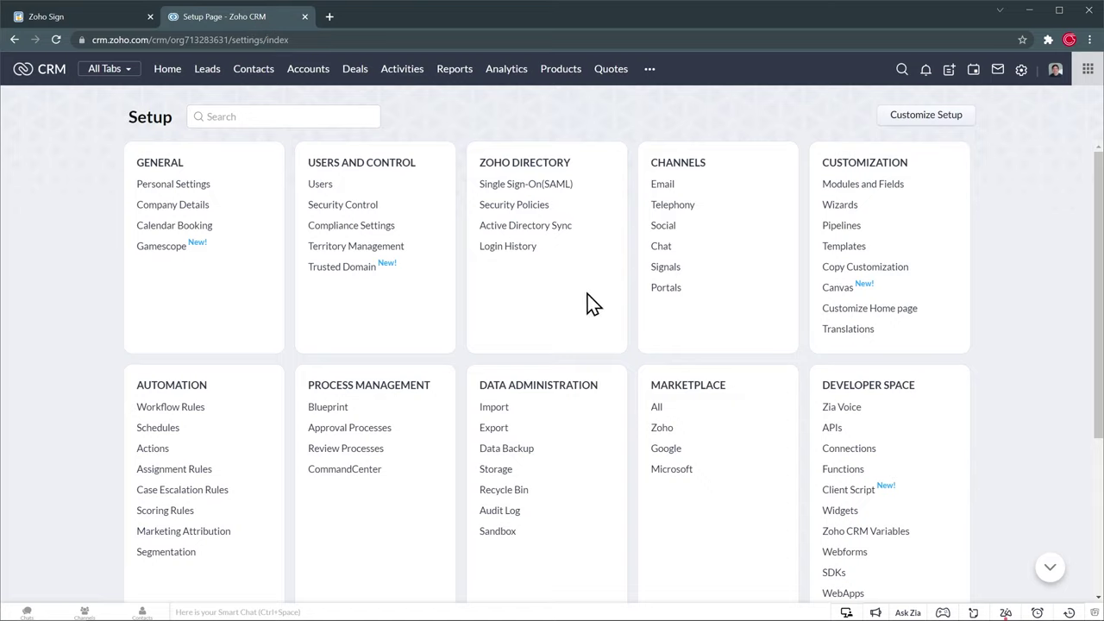
click(657, 414)
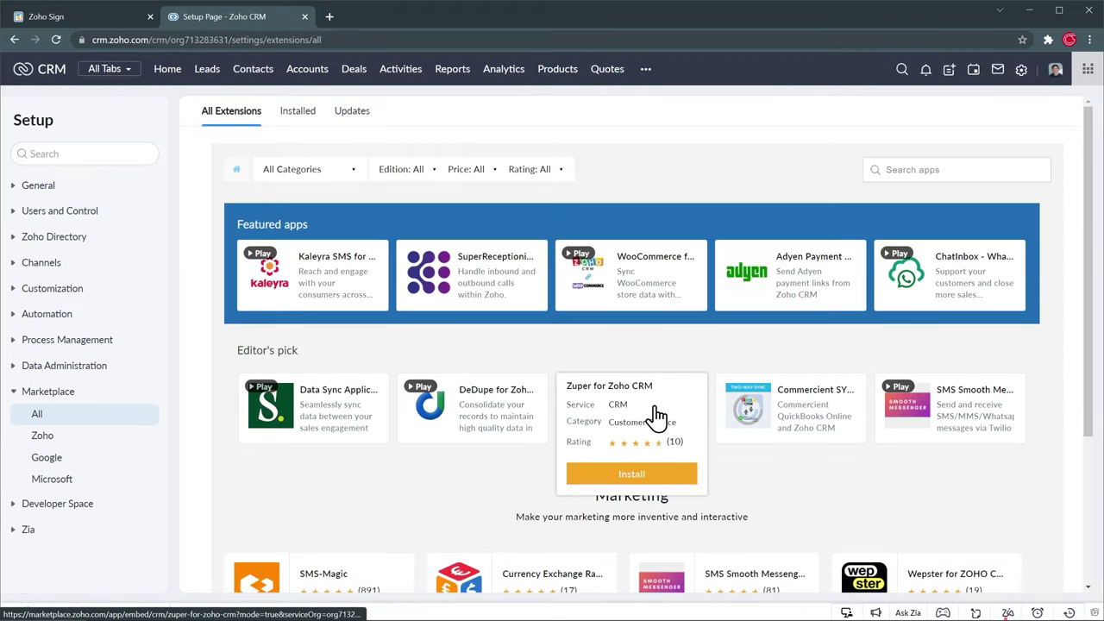
click(911, 169)
text(zoho sign)
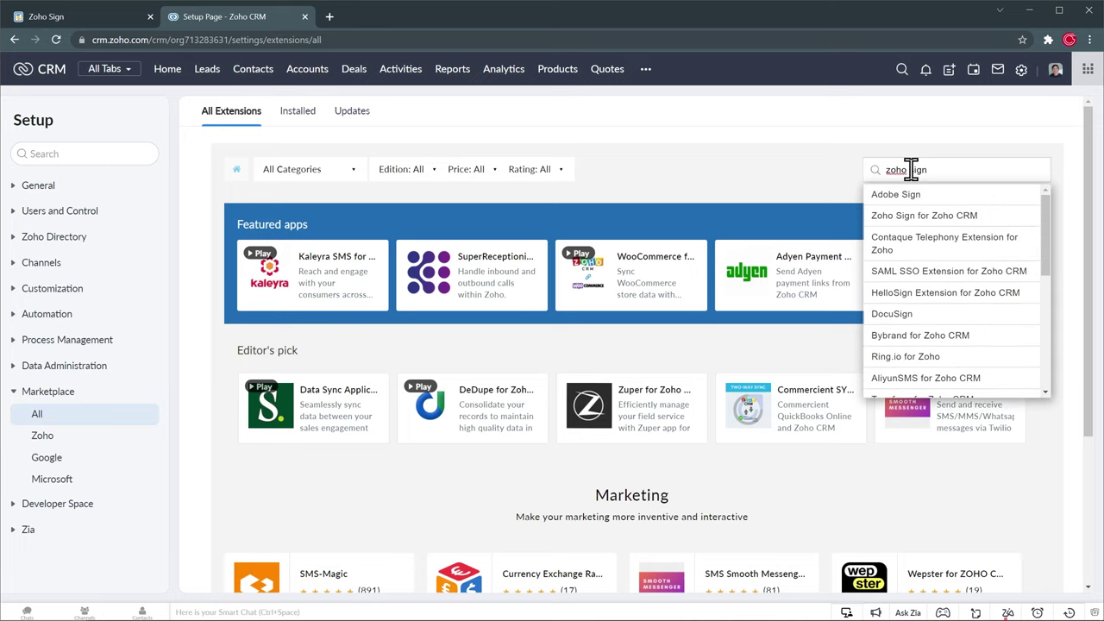
click(924, 216)
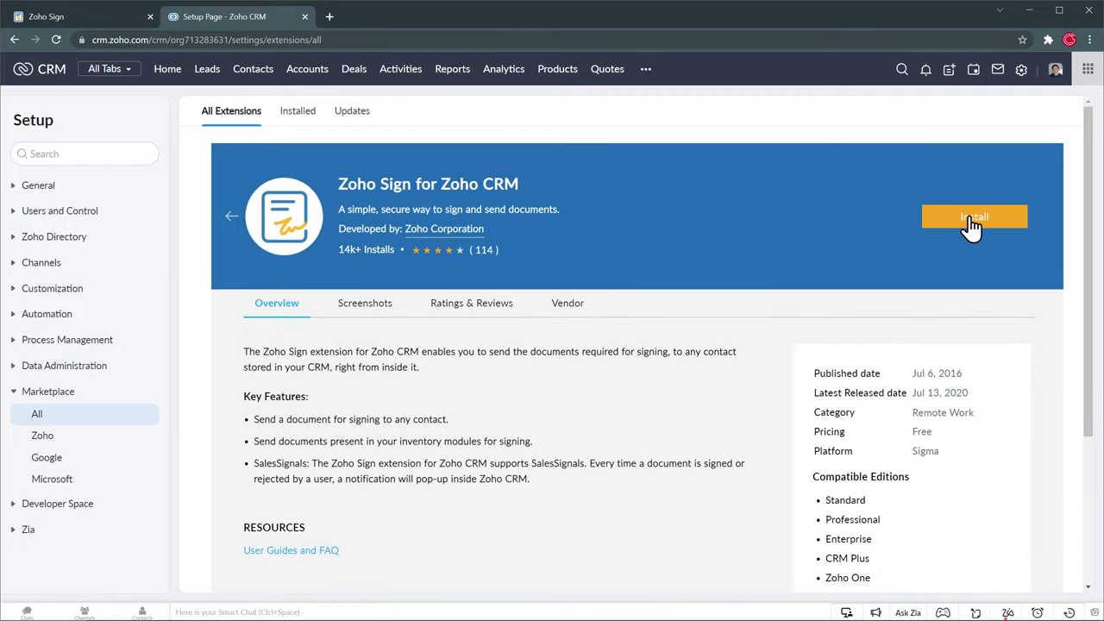
- Request installation of the Zoho Sign for Zoho CRM extension, agreeing to the Zoho Marketplace Terms of Service
click(971, 222)
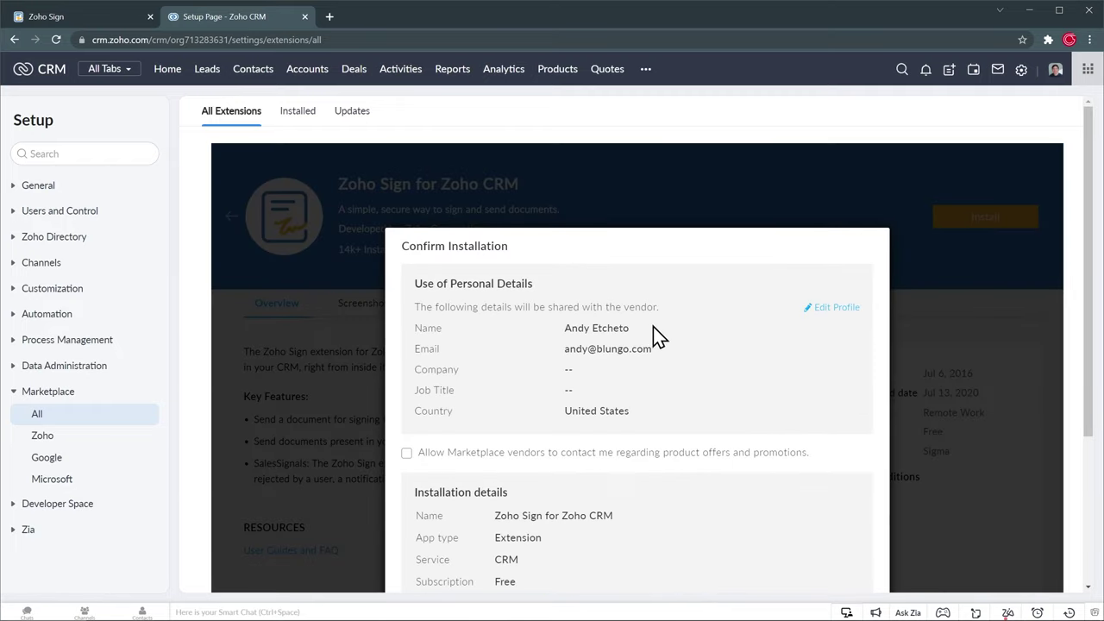
scroll(653, 332, down, 3)
click(407, 431)
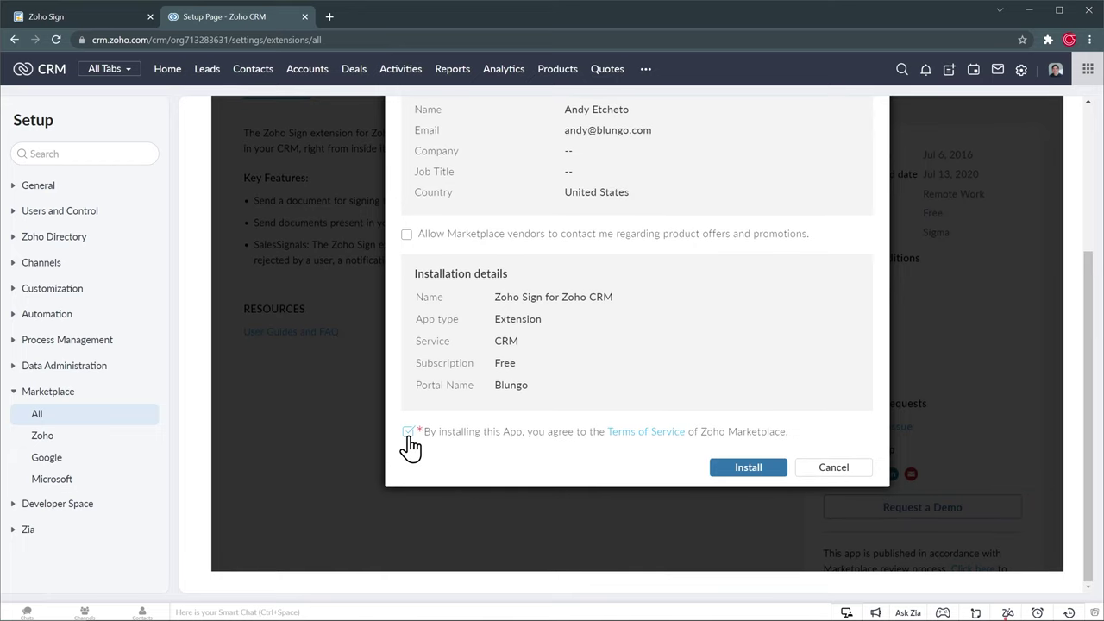
click(732, 468)
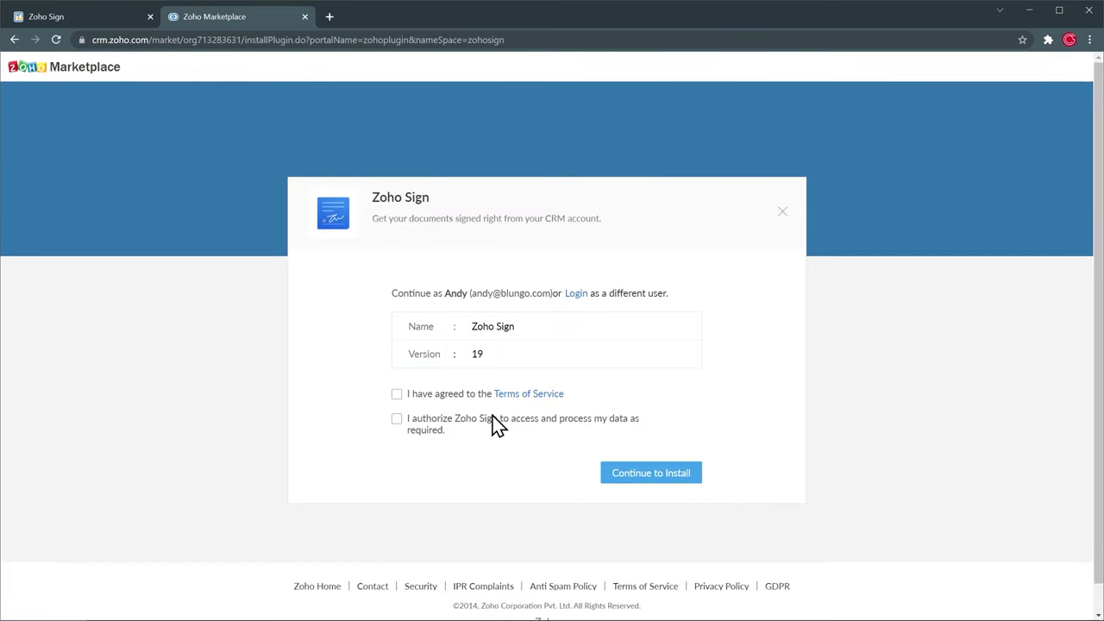
- Accept the Zoho Sign terms, authorize its data access and complete the installation for admins only
click(395, 394)
click(396, 419)
click(642, 481)
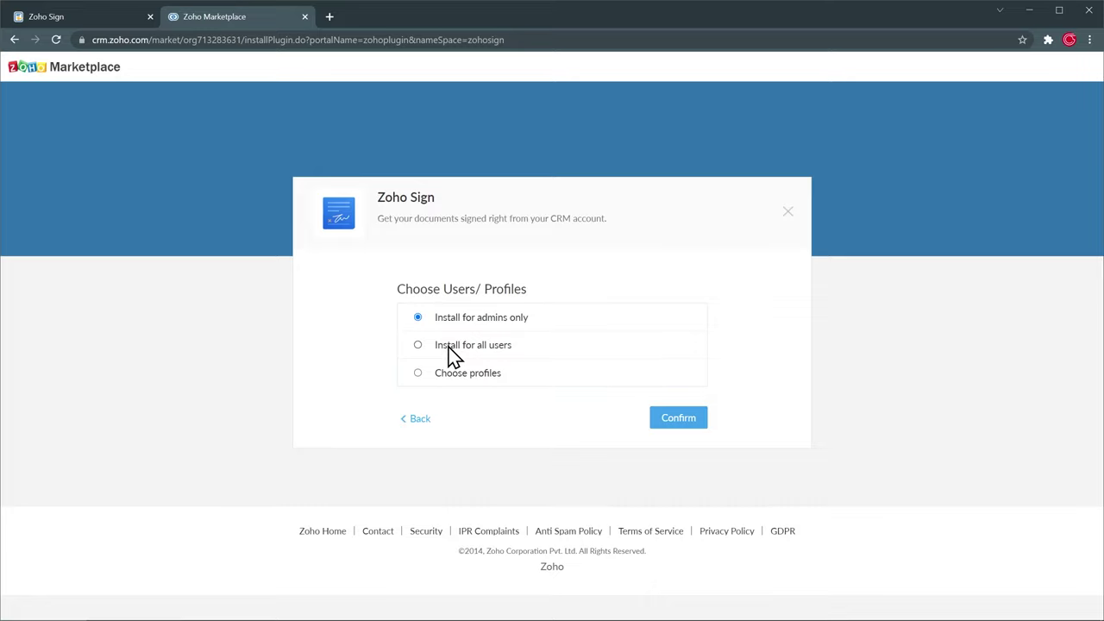
click(672, 421)
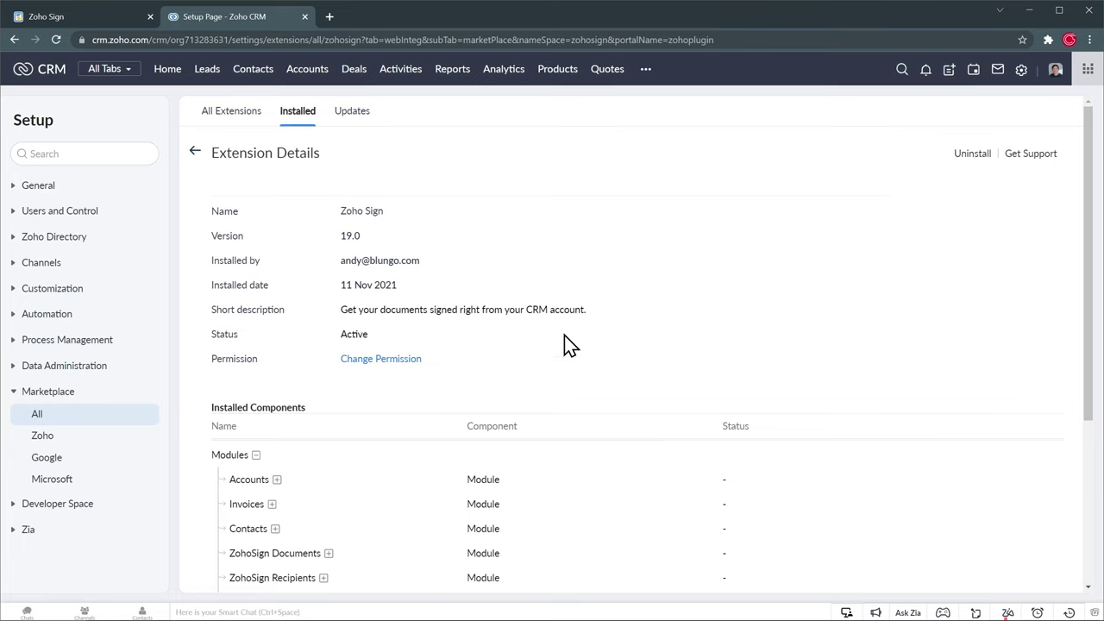
- Open the Test Deal record from the Qualified stage in Deals and review its deal information
click(354, 76)
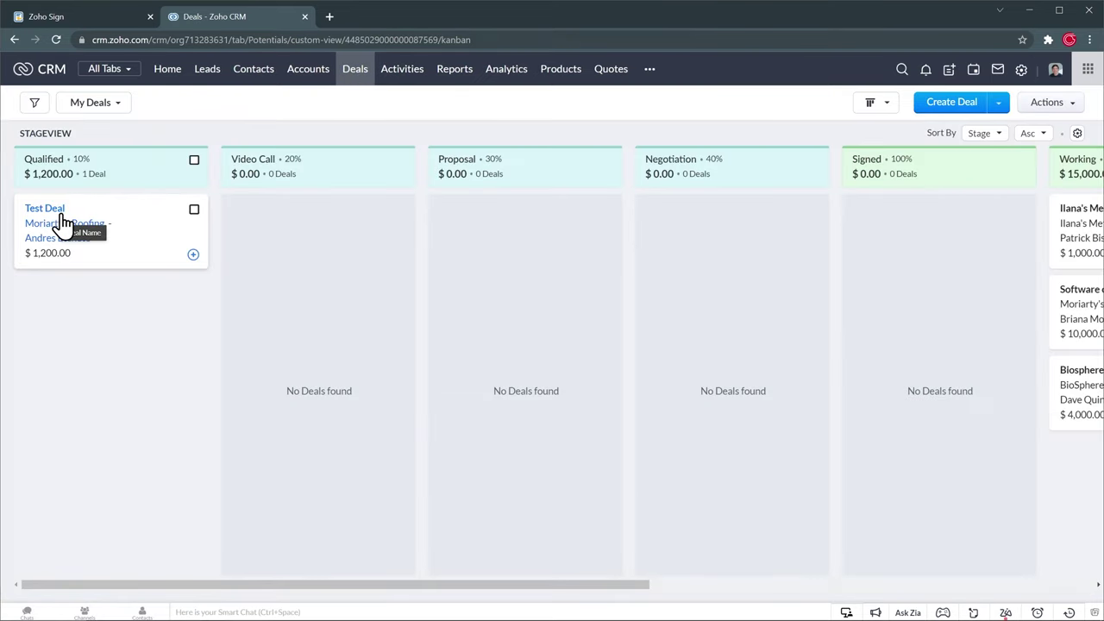
click(61, 217)
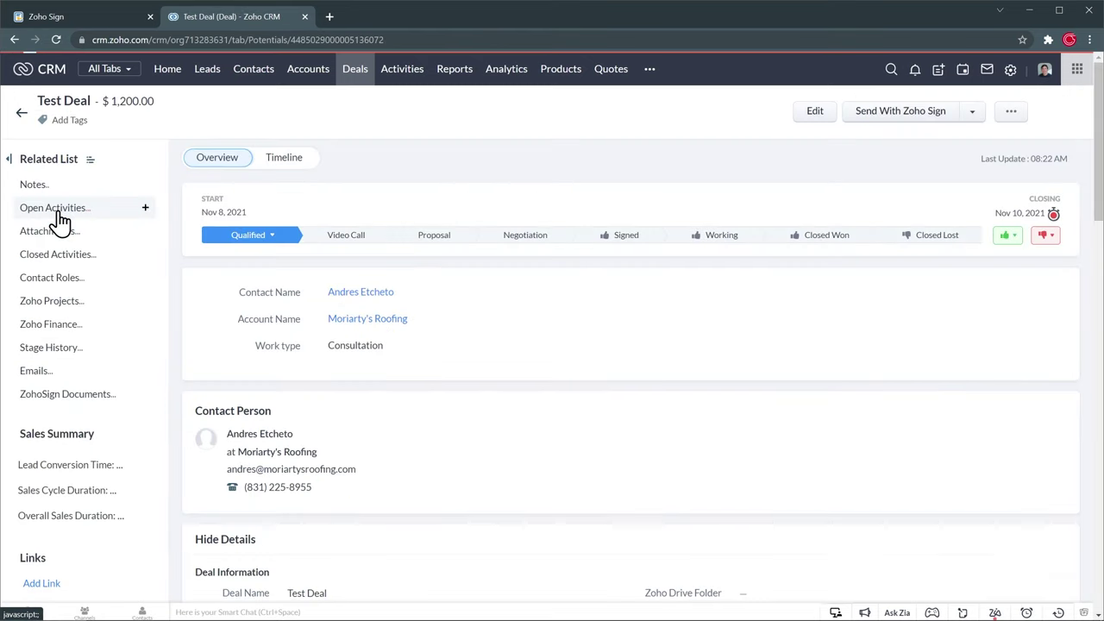
scroll(406, 332, down, 4)
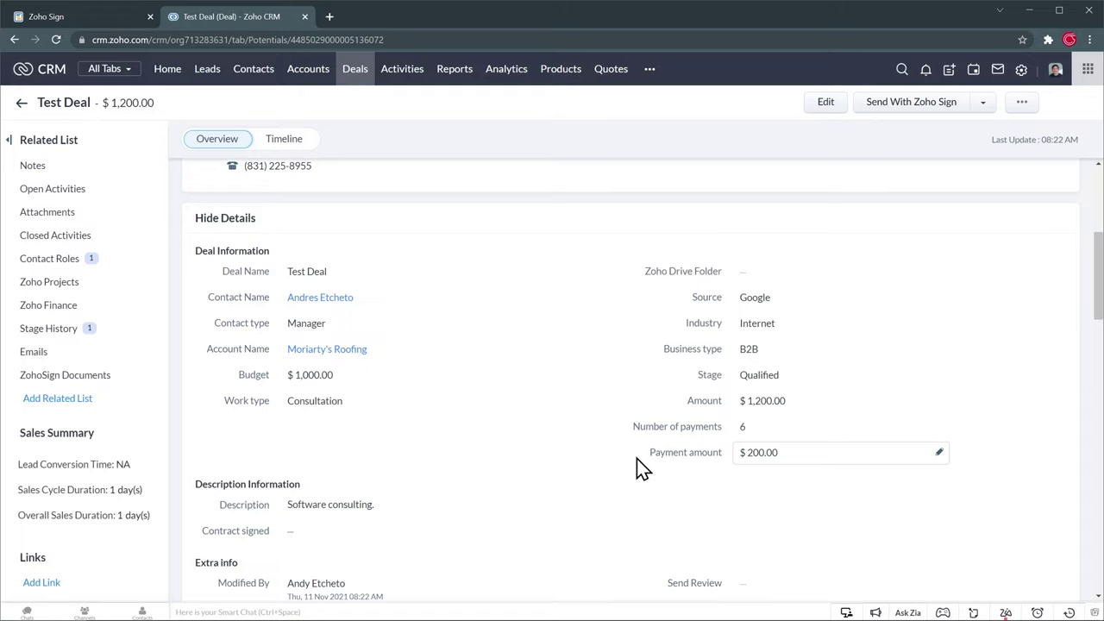
- Start sending a document with Zoho Sign from the deal and add the Zoho Sign template "Test agreement.pdf"
click(910, 121)
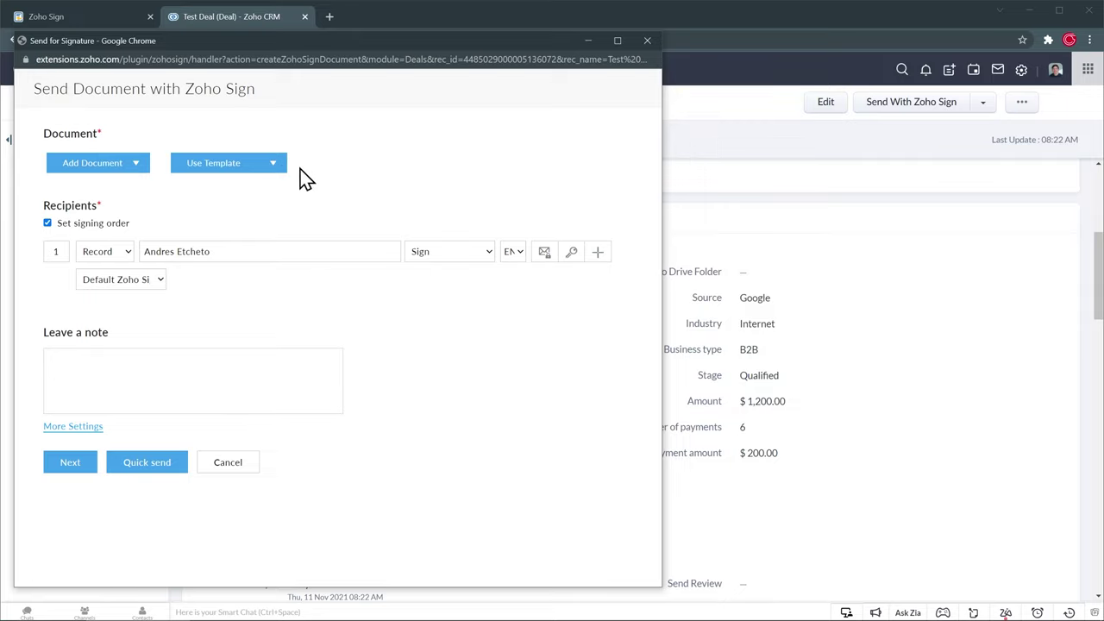
click(276, 168)
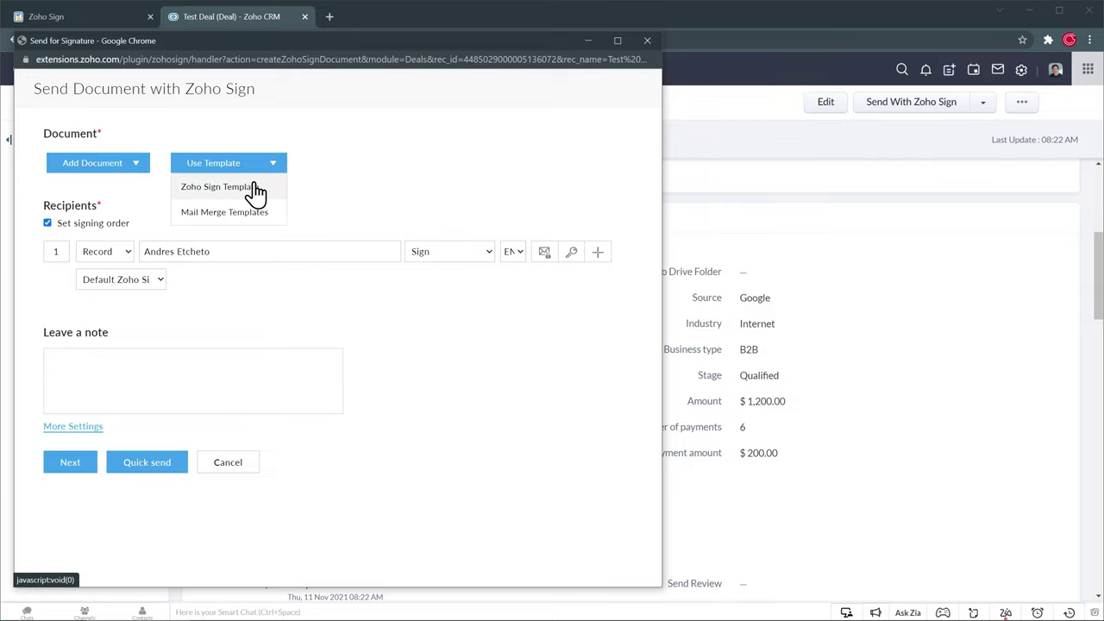
click(256, 191)
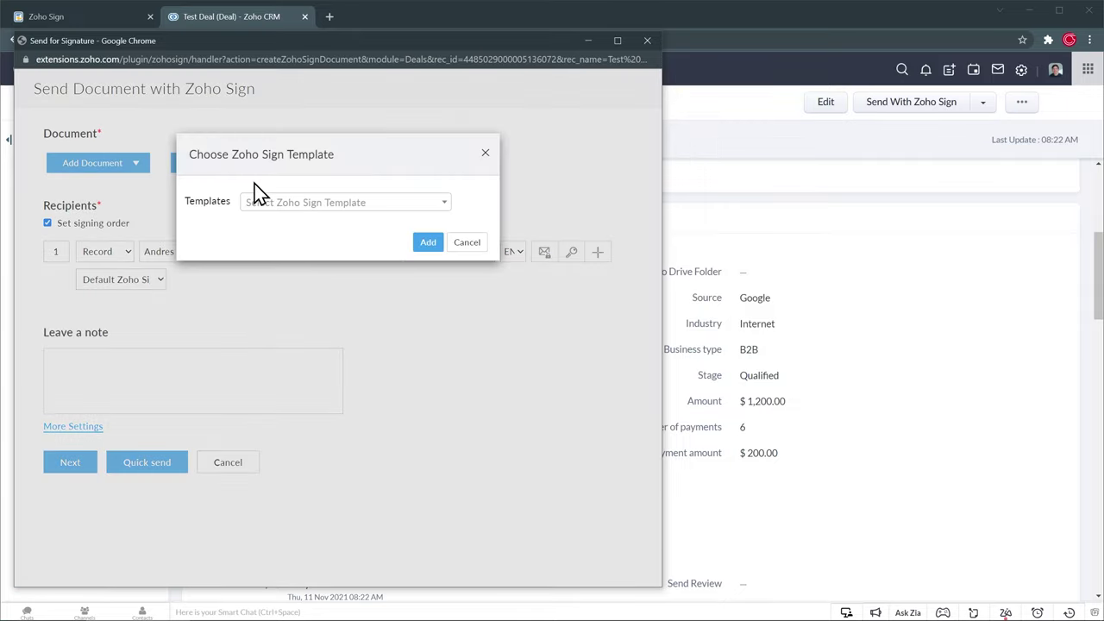
click(278, 207)
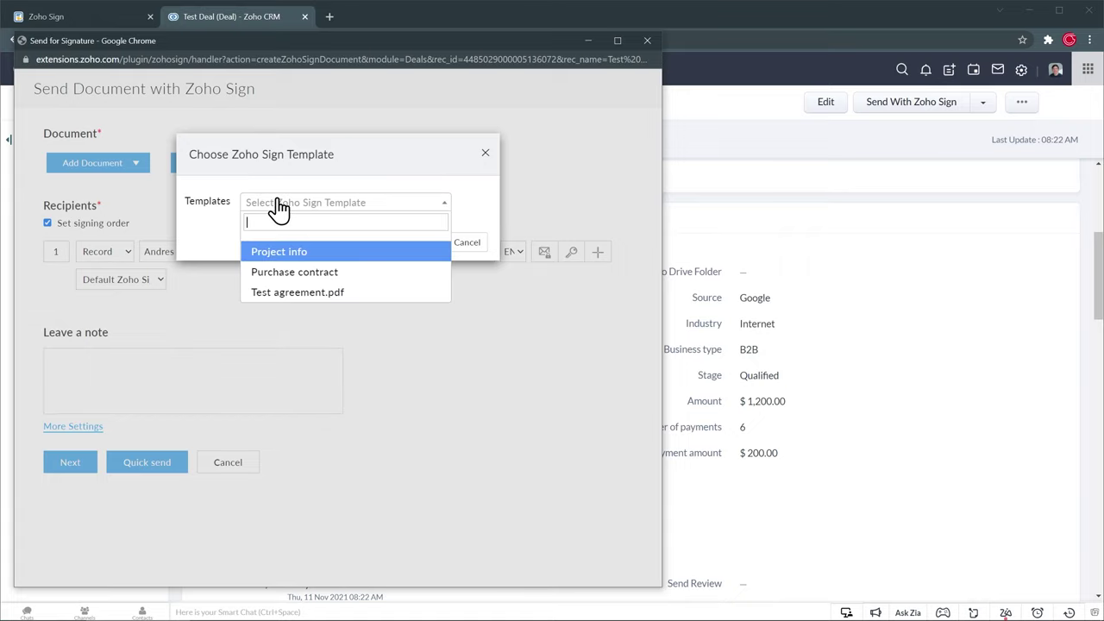
click(302, 293)
click(424, 243)
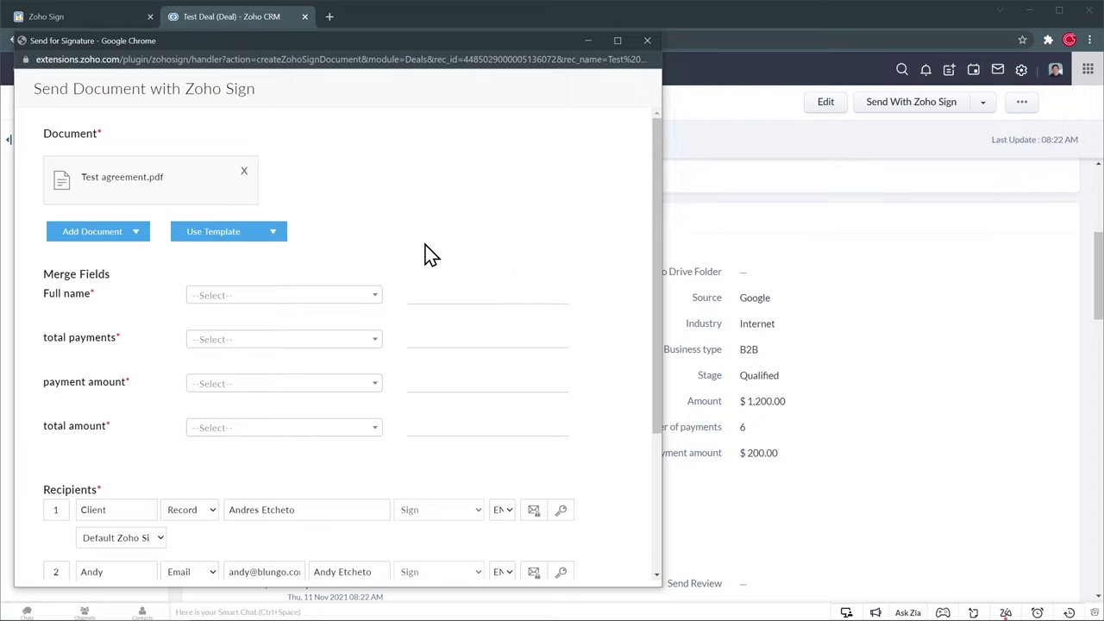
- Map the Full name merge field to Contact Name and the total payments merge field to Number of payments
click(339, 297)
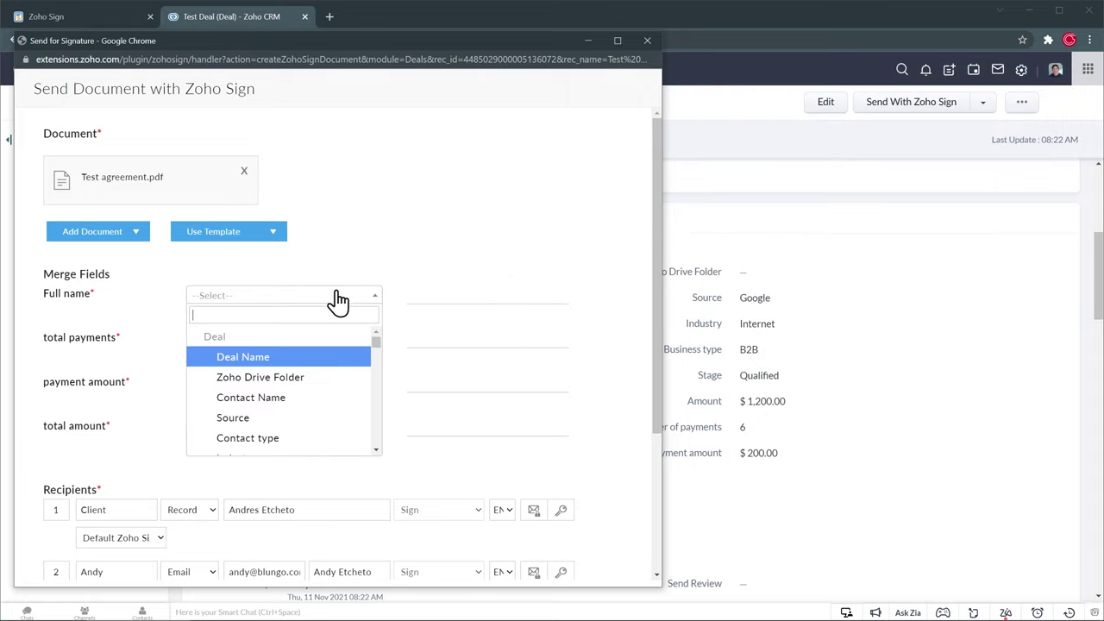
click(291, 398)
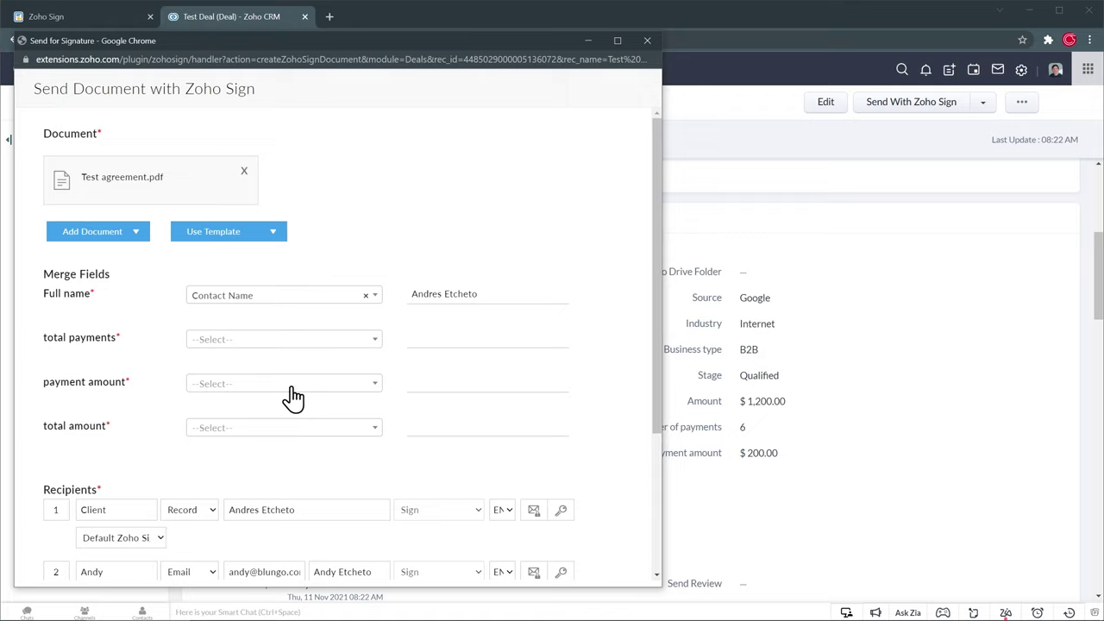
click(300, 345)
text(pa)
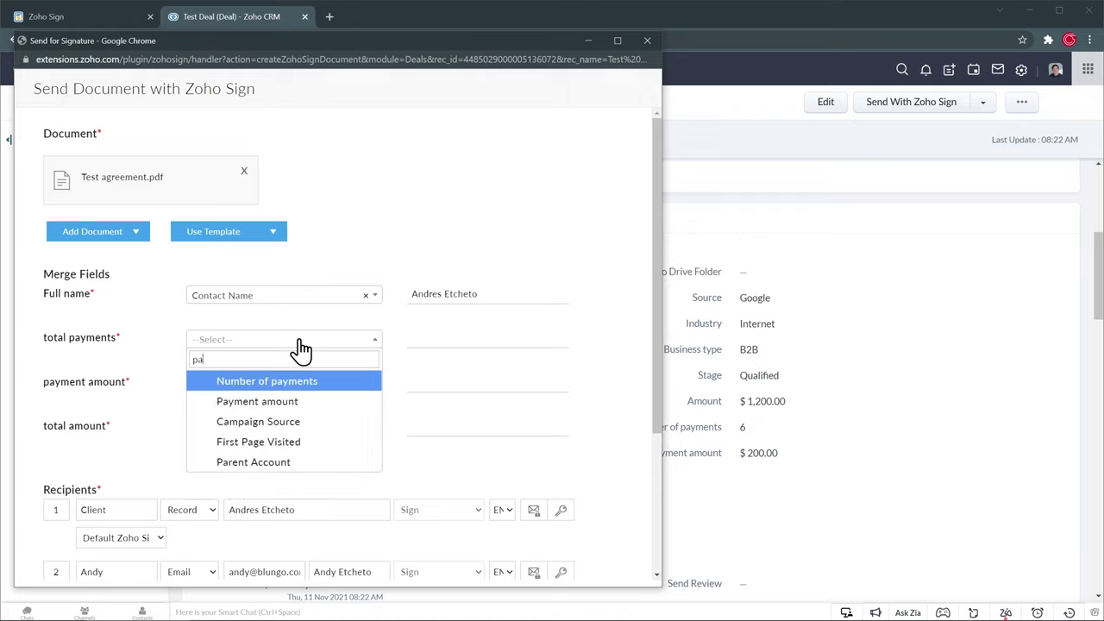
click(285, 383)
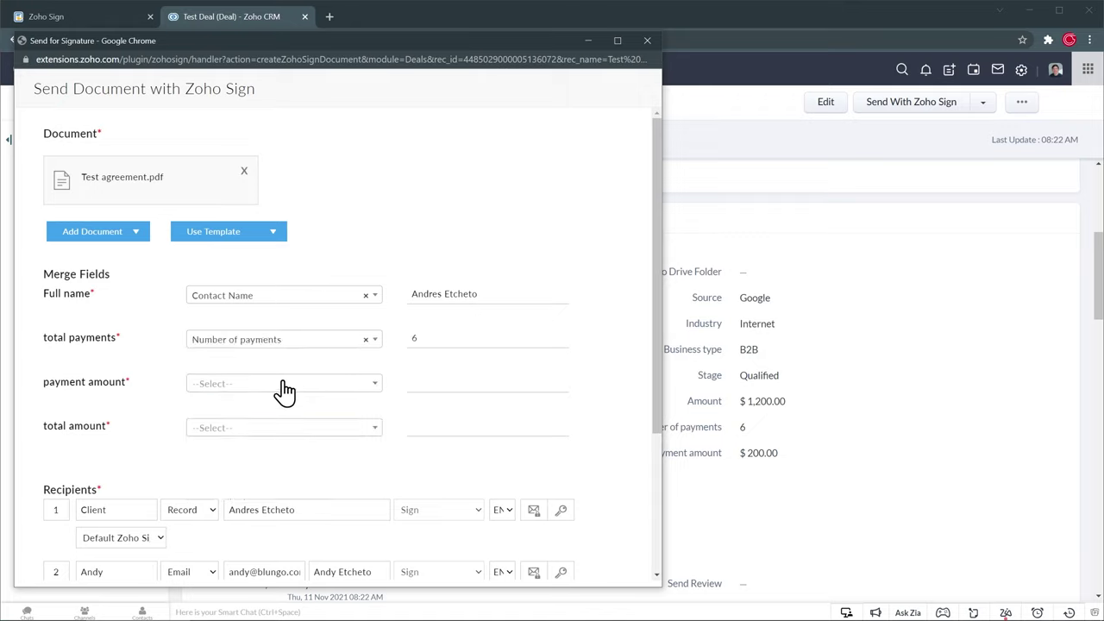
- Map the payment amount merge field to Payment amount and the total amount merge field to Amount
click(285, 388)
text(pay)
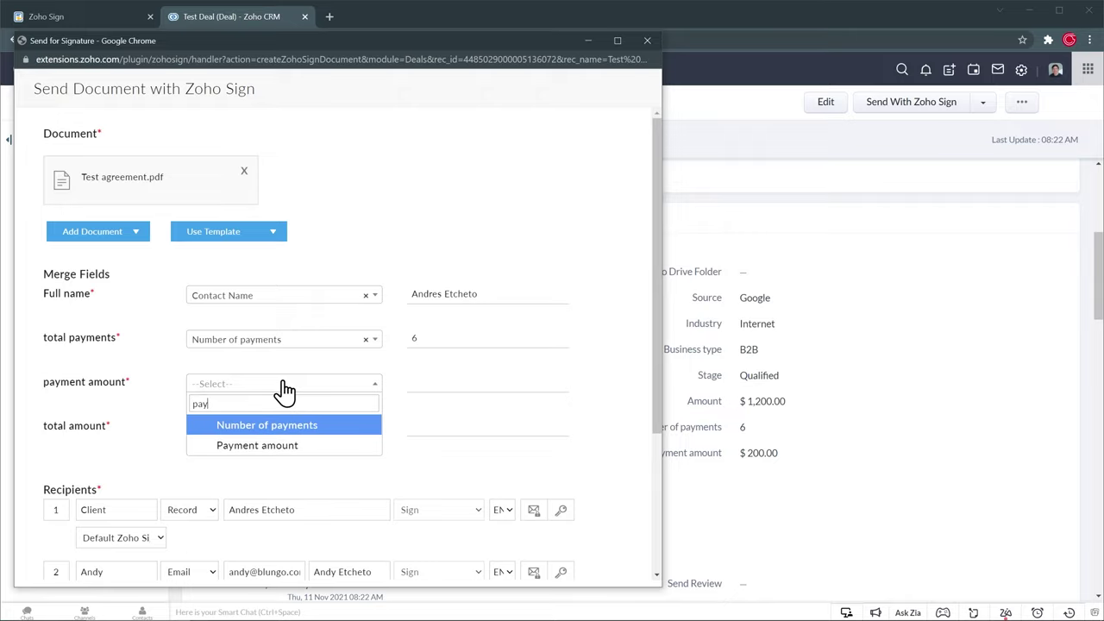
click(259, 445)
click(269, 428)
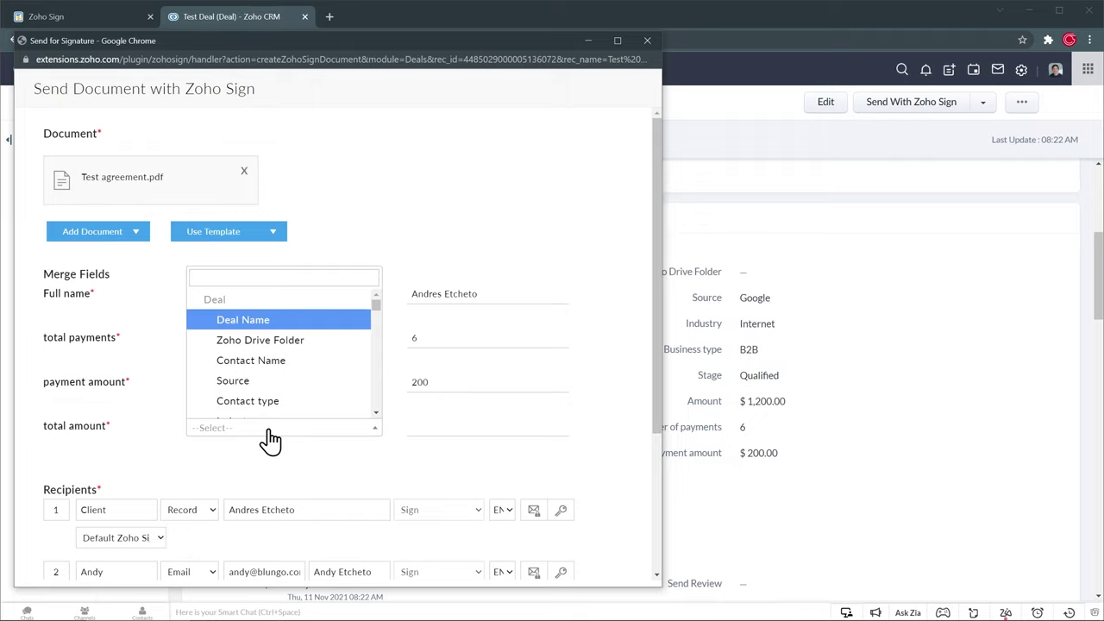
text(amo)
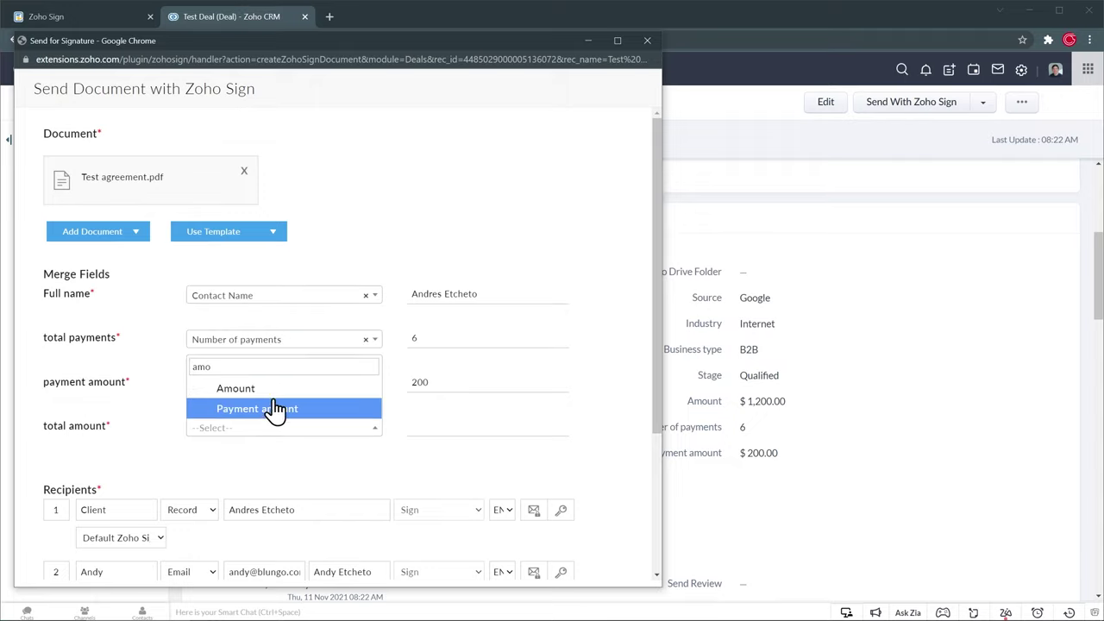
click(274, 390)
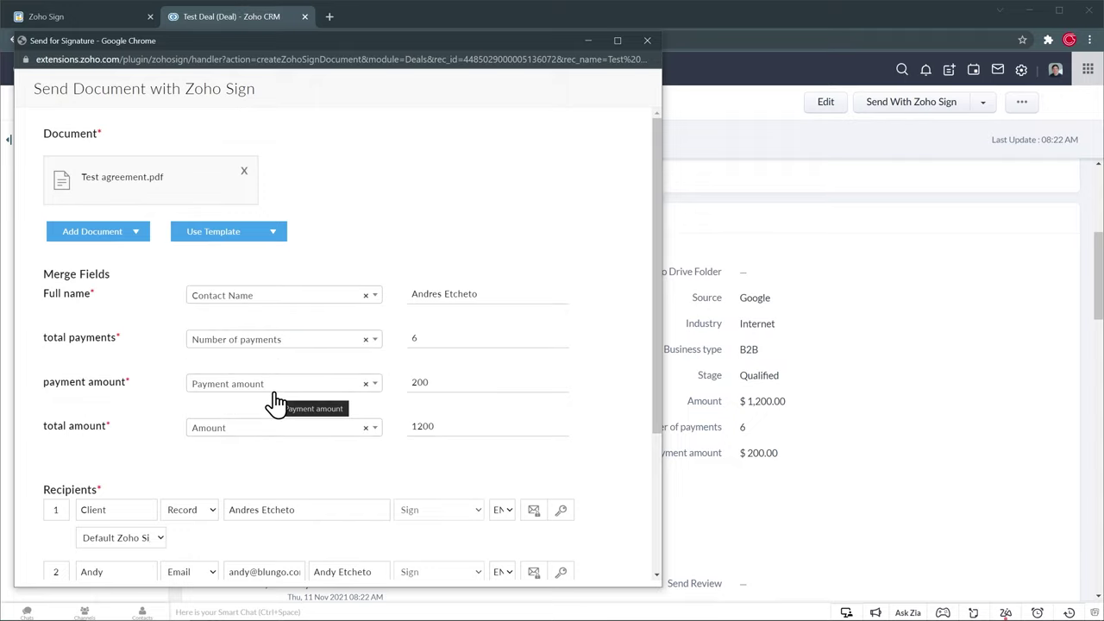
- Check the recipients and the note, and continue through the document details to the agreement's field editor
scroll(274, 401, down, 3)
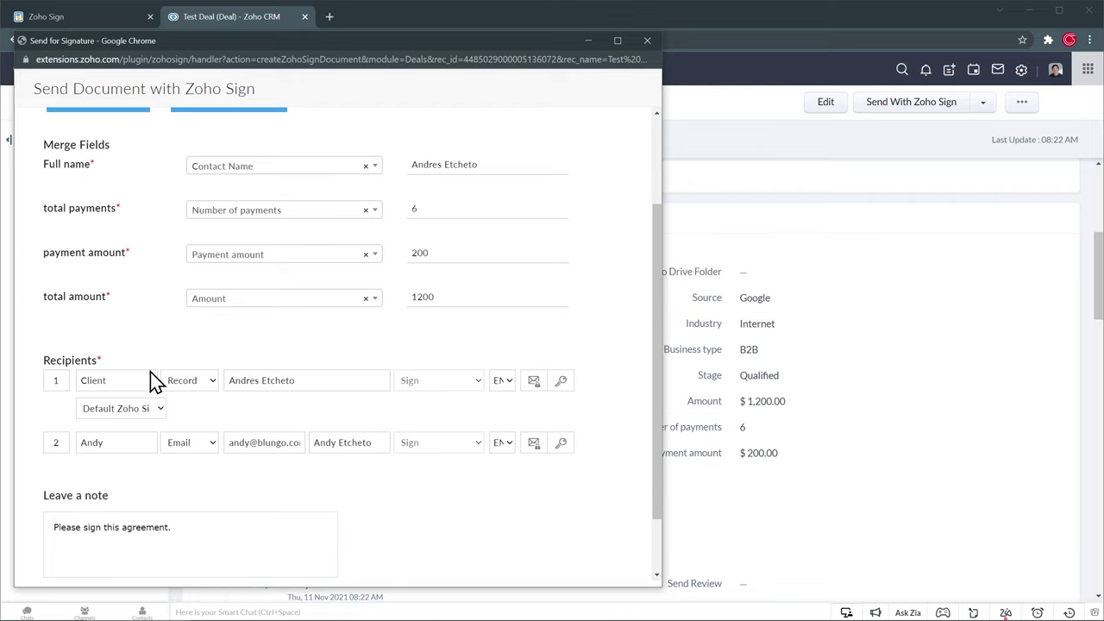
scroll(150, 374, down, 2)
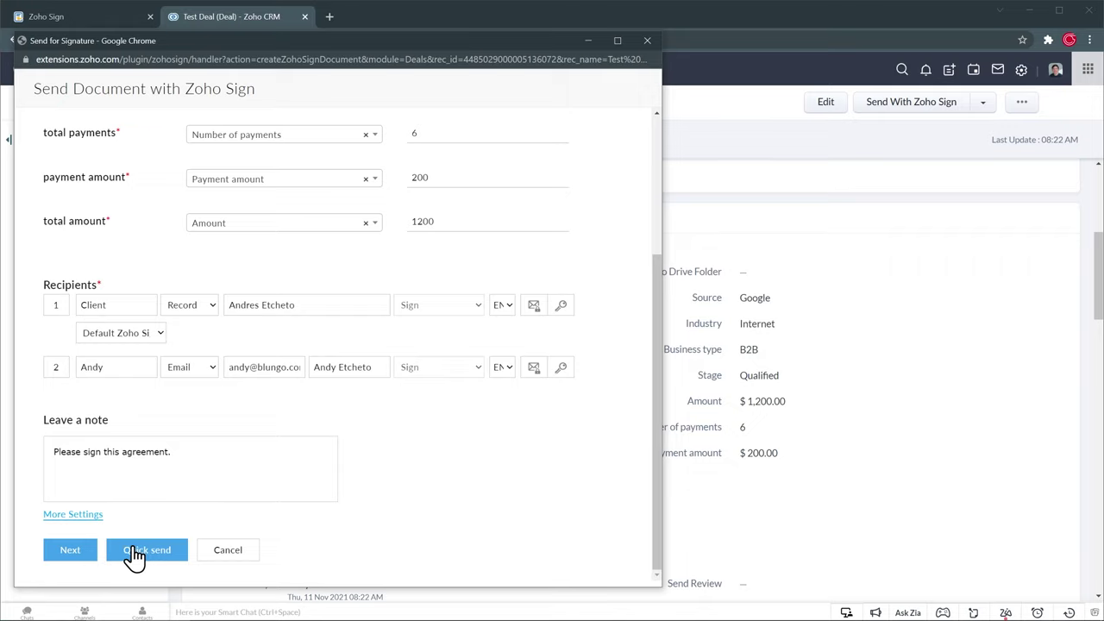
click(91, 555)
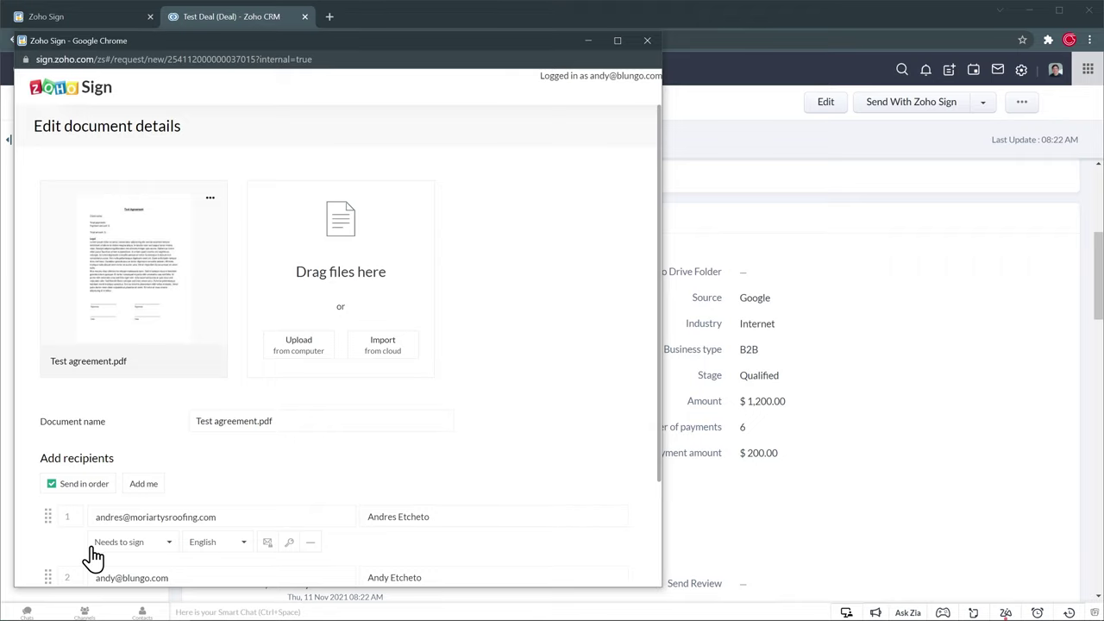
scroll(92, 557, down, 3)
scroll(40, 552, down, 1)
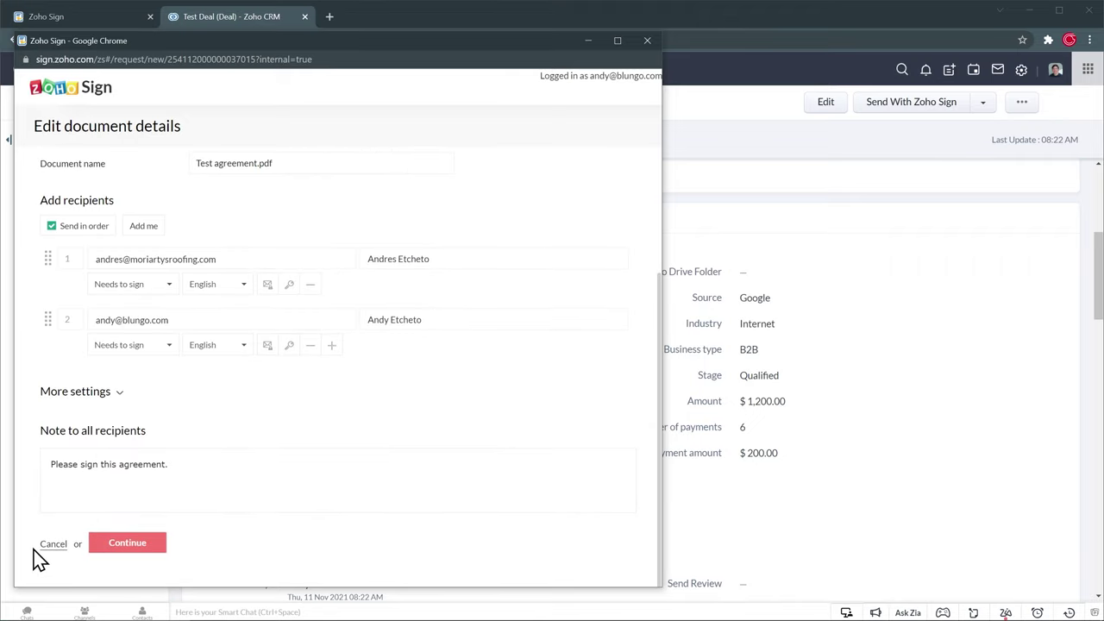
click(128, 547)
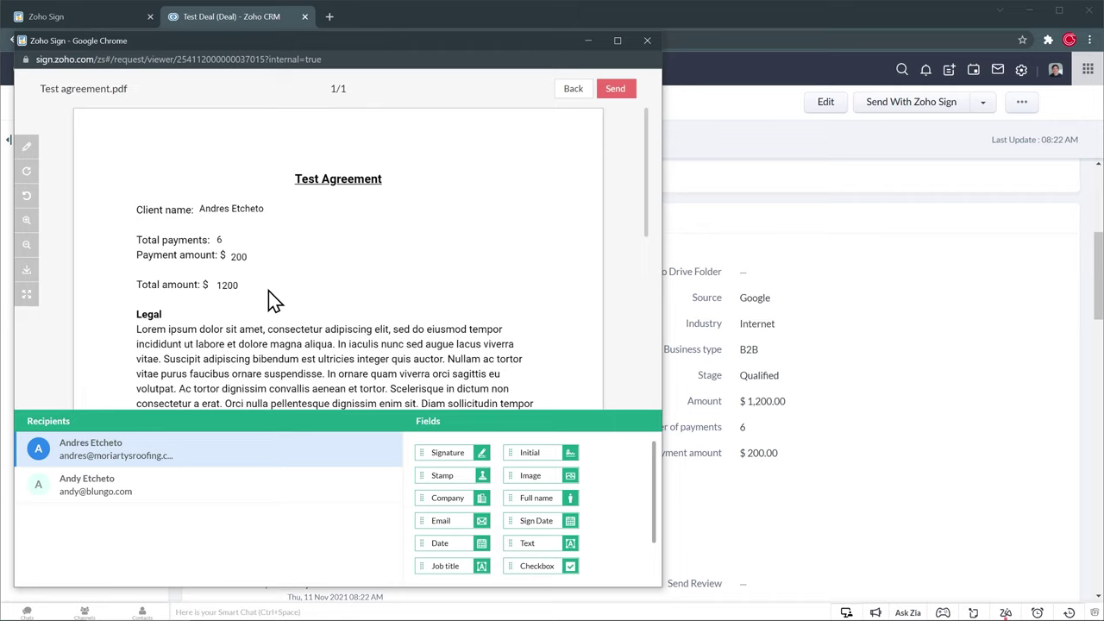
- Check the signature and date fields, send Test agreement.pdf to both recipients, and return to the refreshed Test Deal record
scroll(273, 297, down, 8)
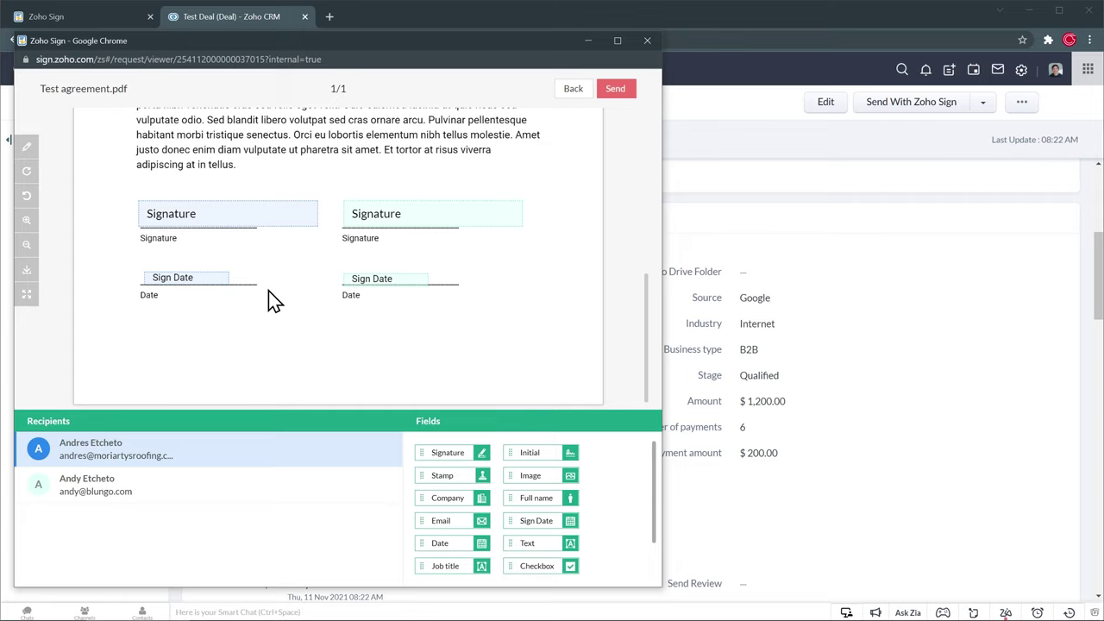
click(615, 90)
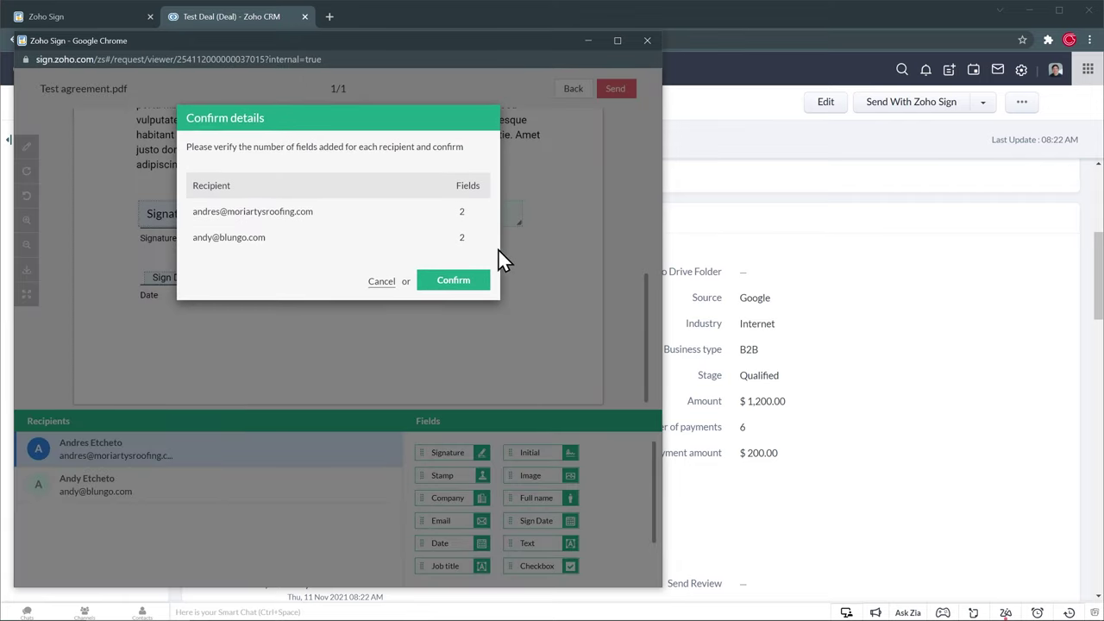
click(461, 281)
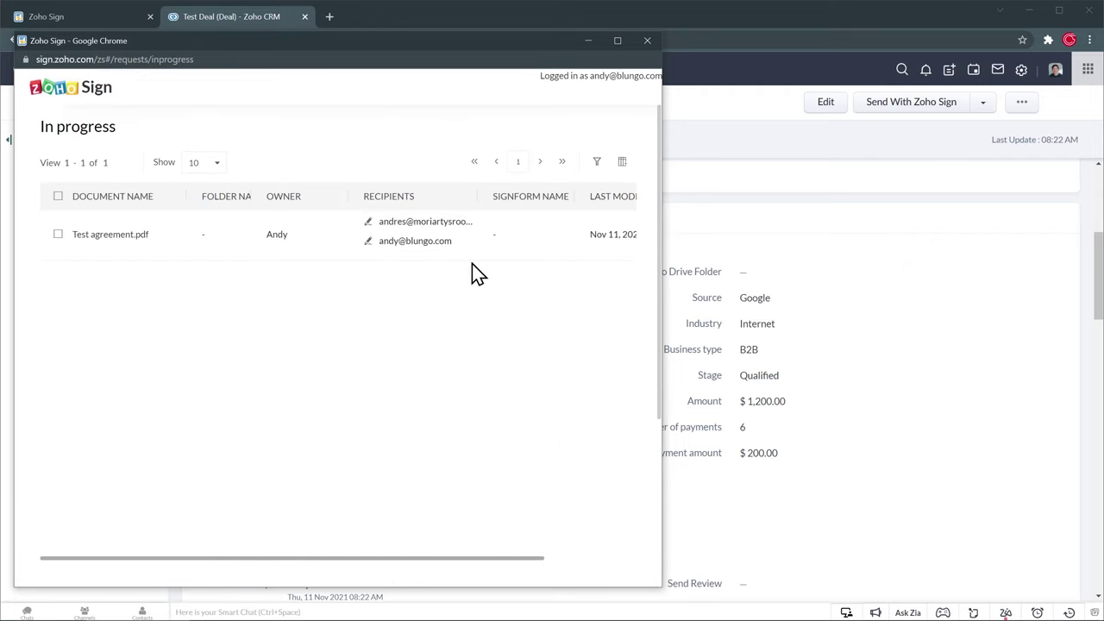
click(650, 47)
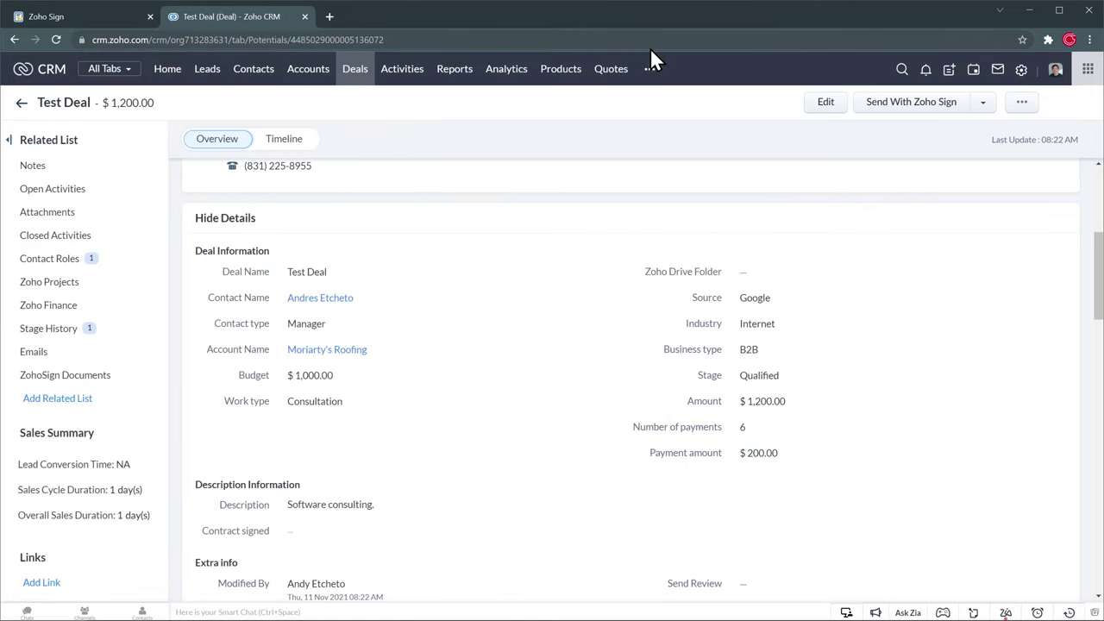
click(57, 38)
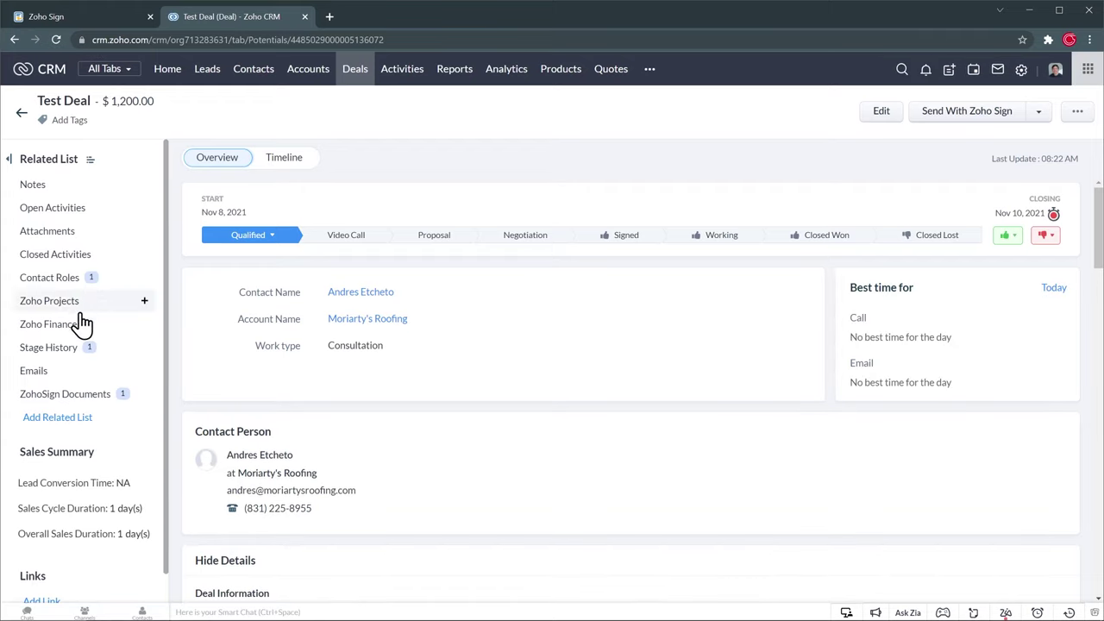
- Add the Date Sent and Document Status columns to the deal's ZohoSign Documents related list and save the column selection
click(71, 394)
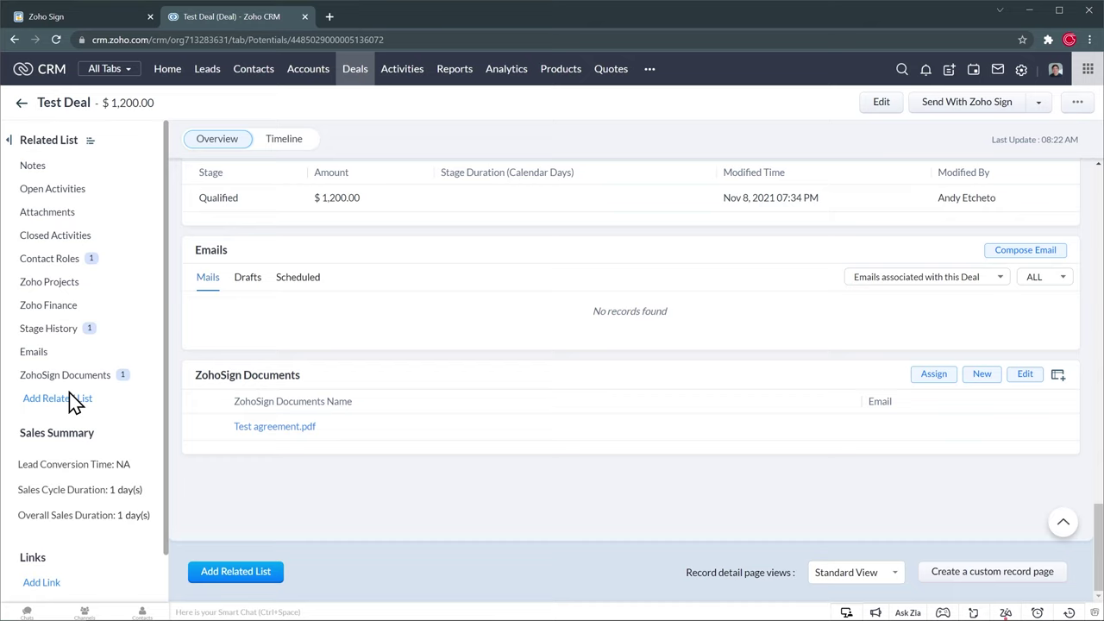
click(1057, 376)
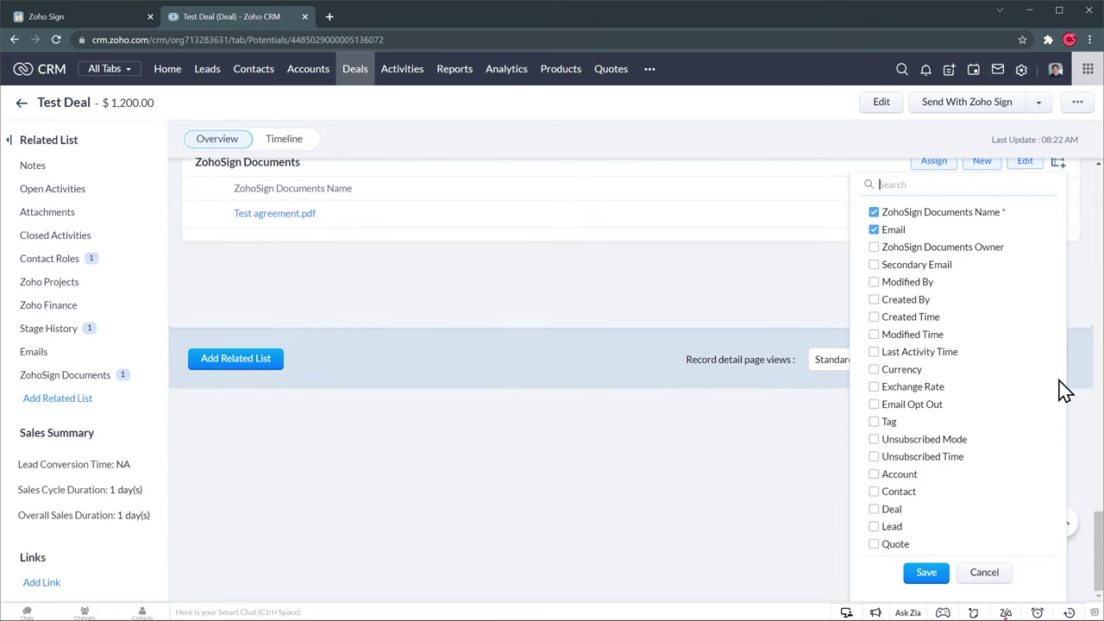
text(da)
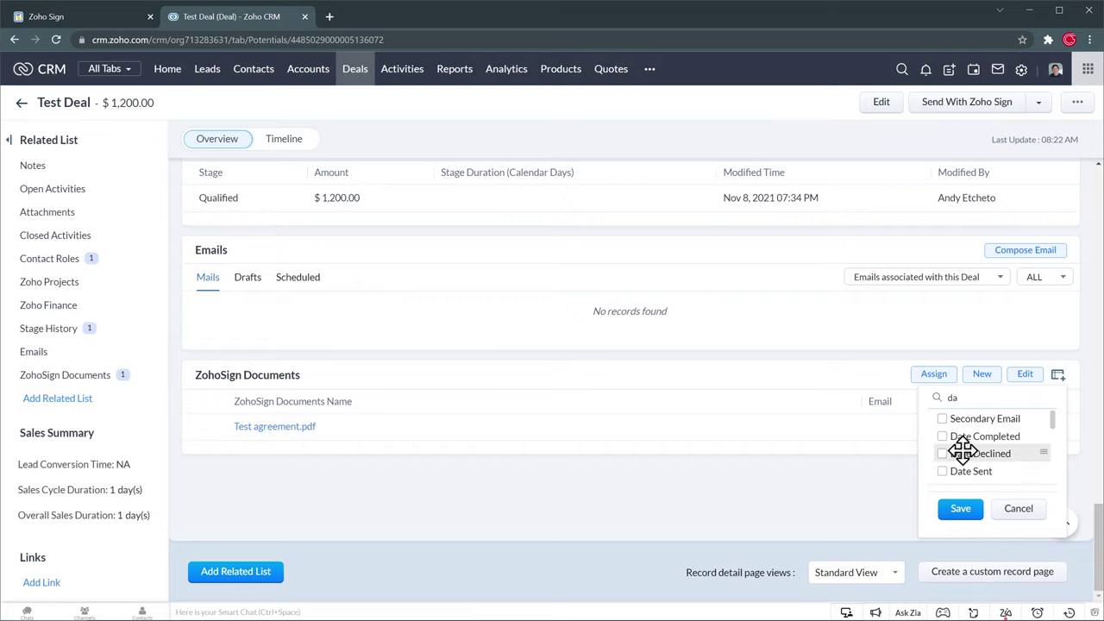
click(943, 471)
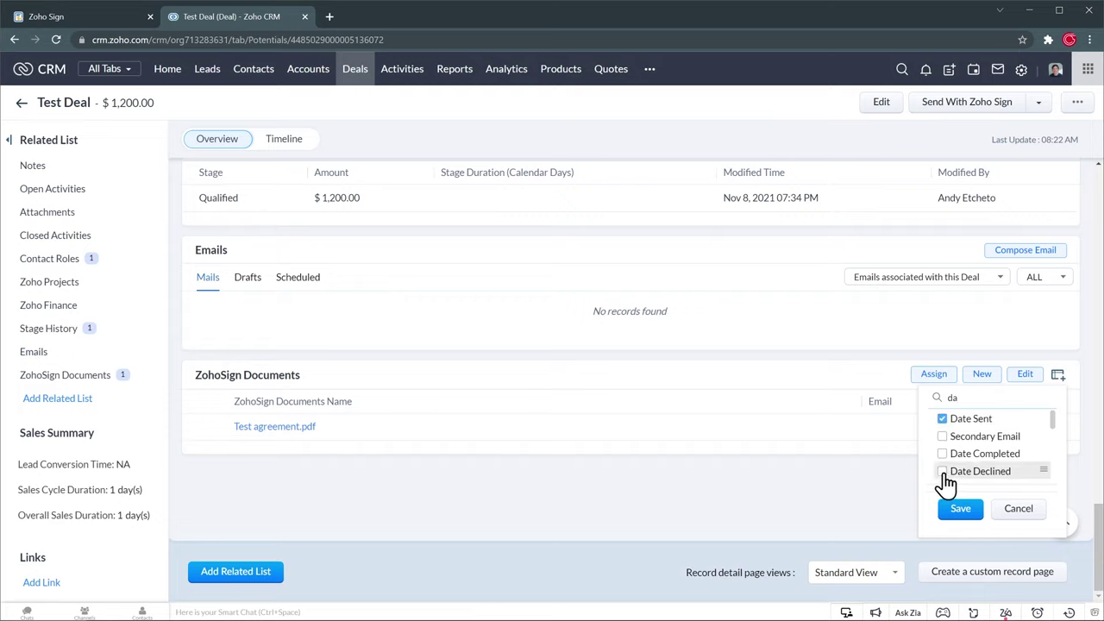
key(BackSpace)
key(BackSpace)
text(sta)
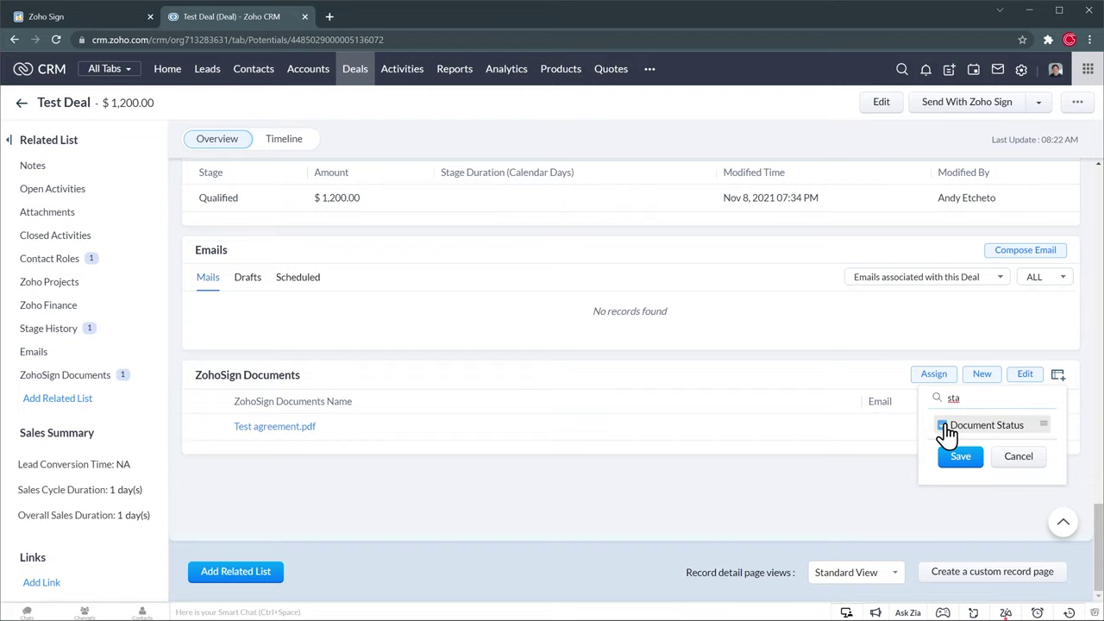
click(947, 427)
click(957, 458)
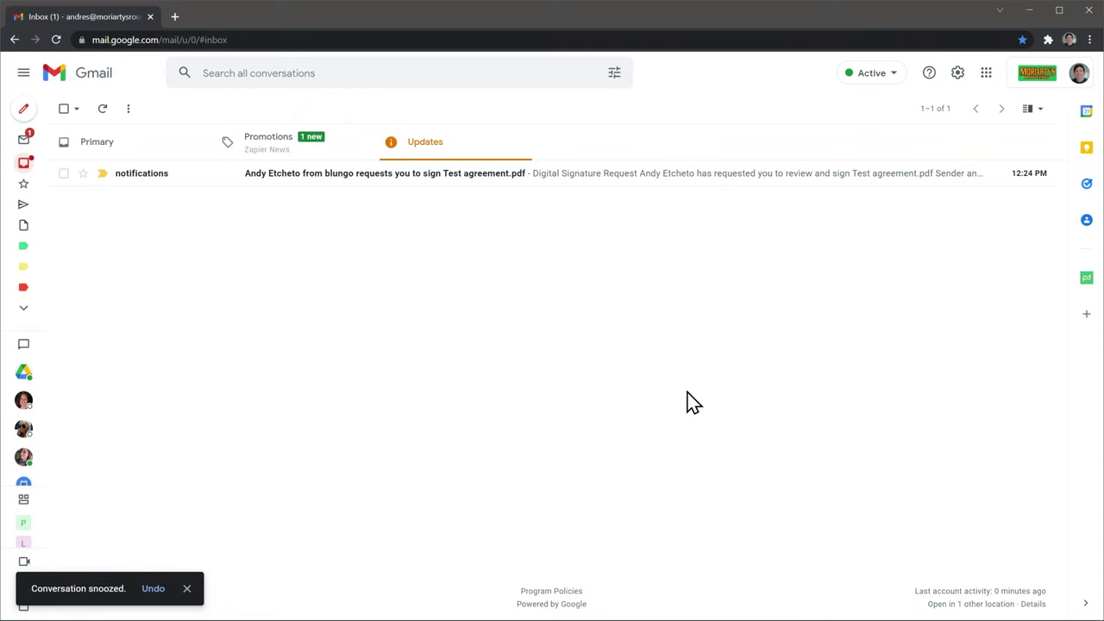
- In the recipient's Gmail, open the Test agreement.pdf signing request, proceed to the document and consent to electronic records and signatures
click(319, 184)
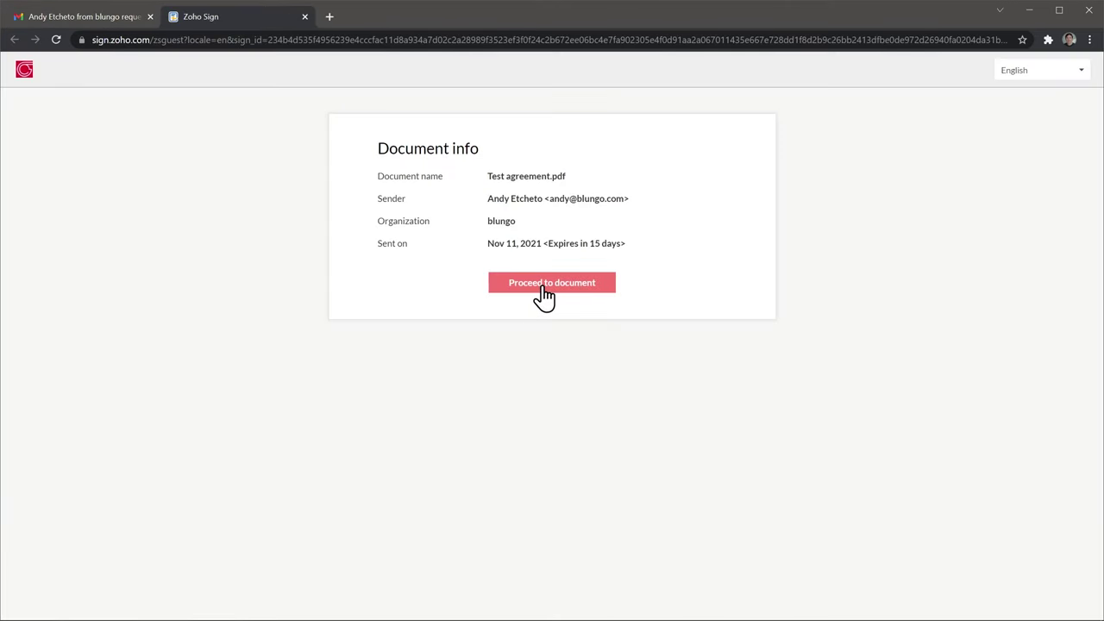
click(544, 294)
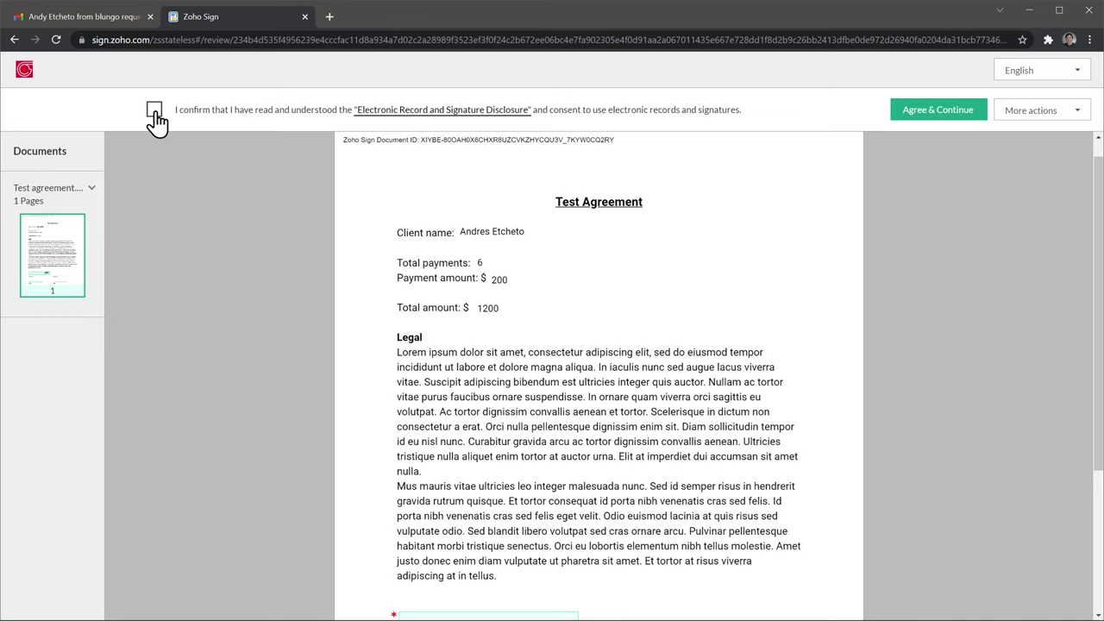
click(154, 110)
click(905, 113)
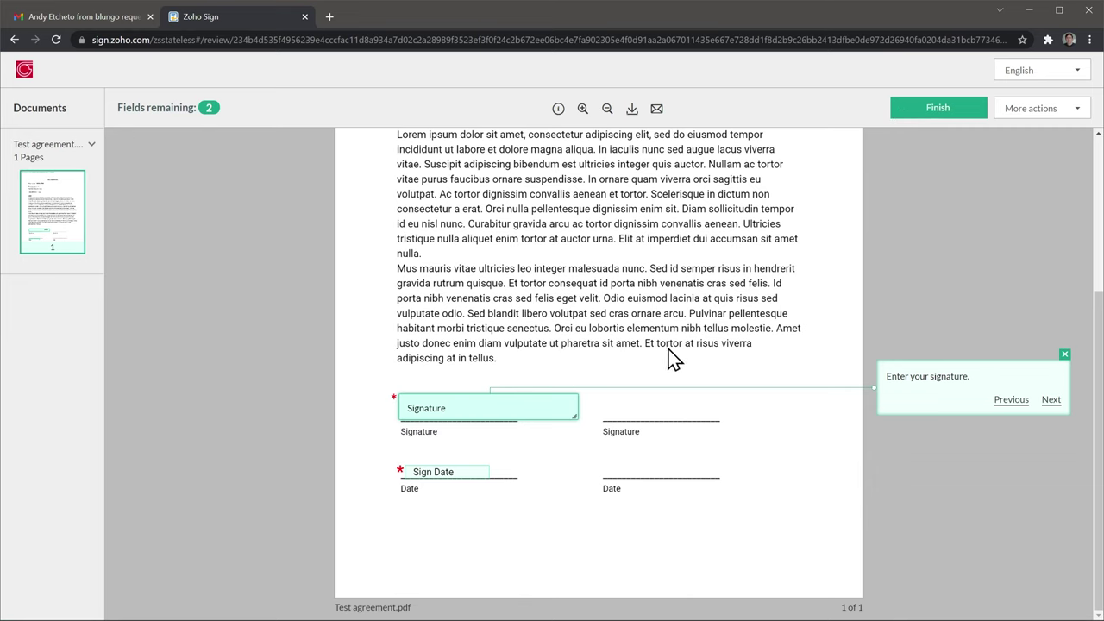
- Sign the agreement with the first typed signature style, fill in the sign date and finish signing
click(540, 407)
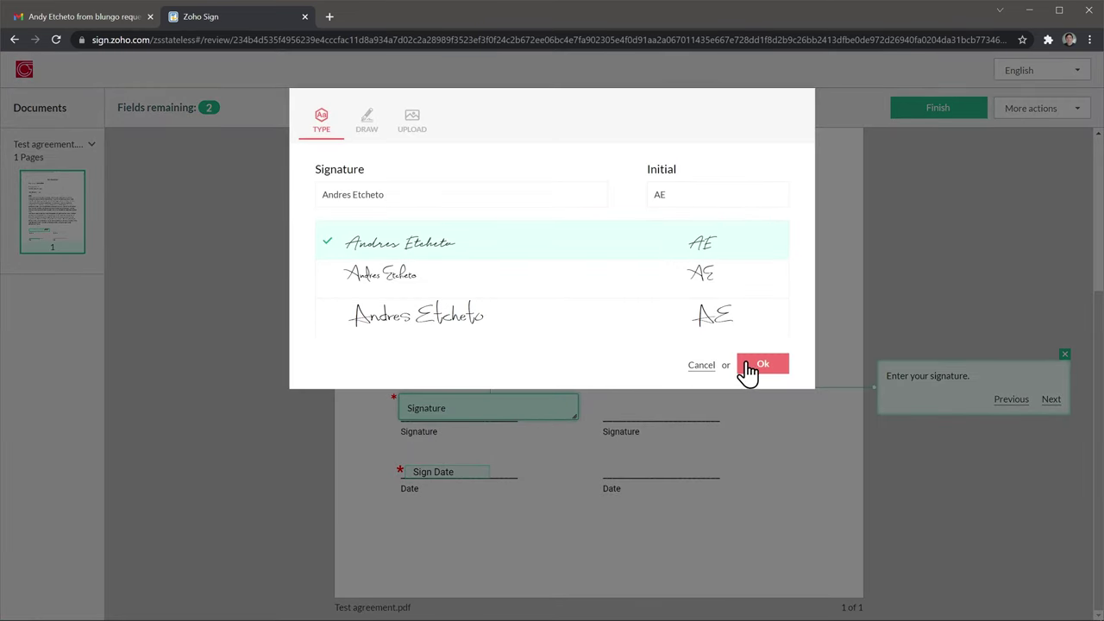
click(763, 363)
click(445, 483)
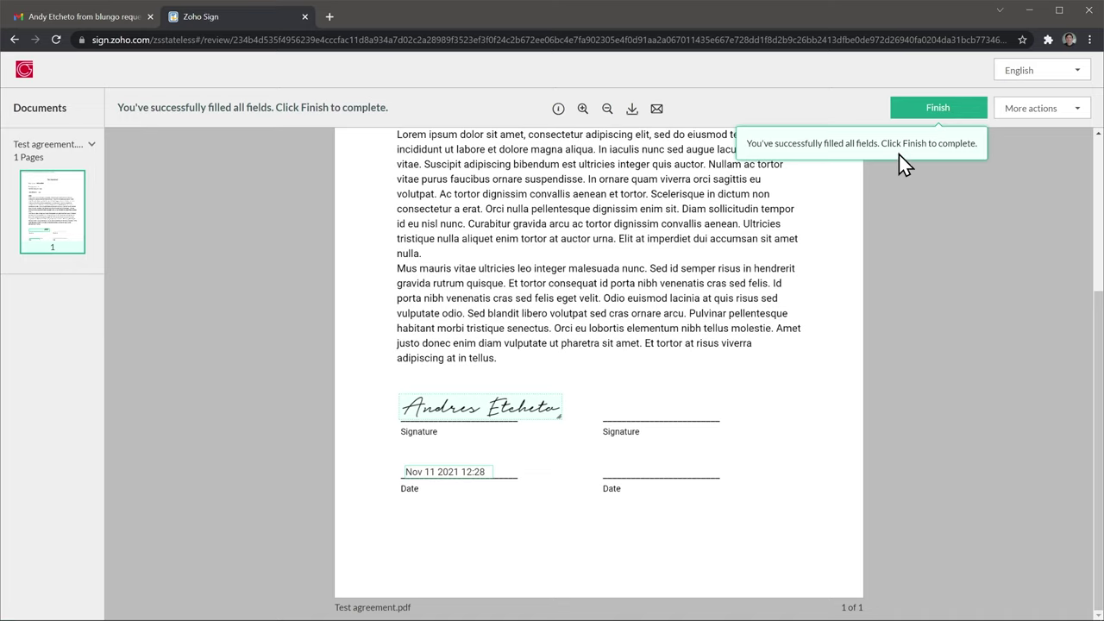
click(936, 110)
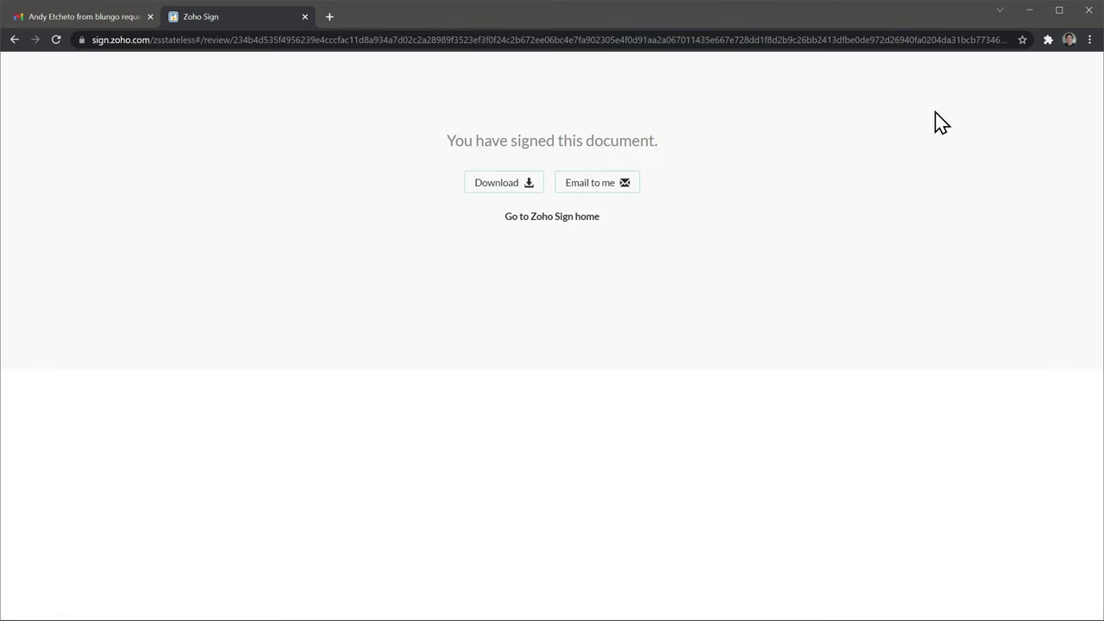